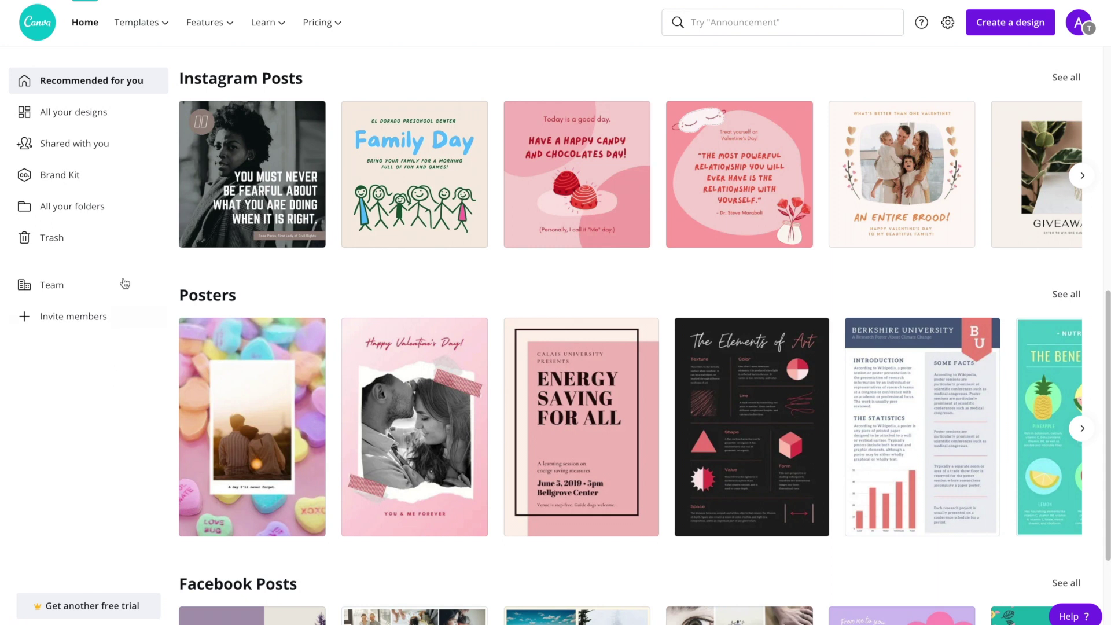
# Search Canva templates for Email Header, completing 'ema' from the suggestions.
pyautogui.moveTo(149, 32)
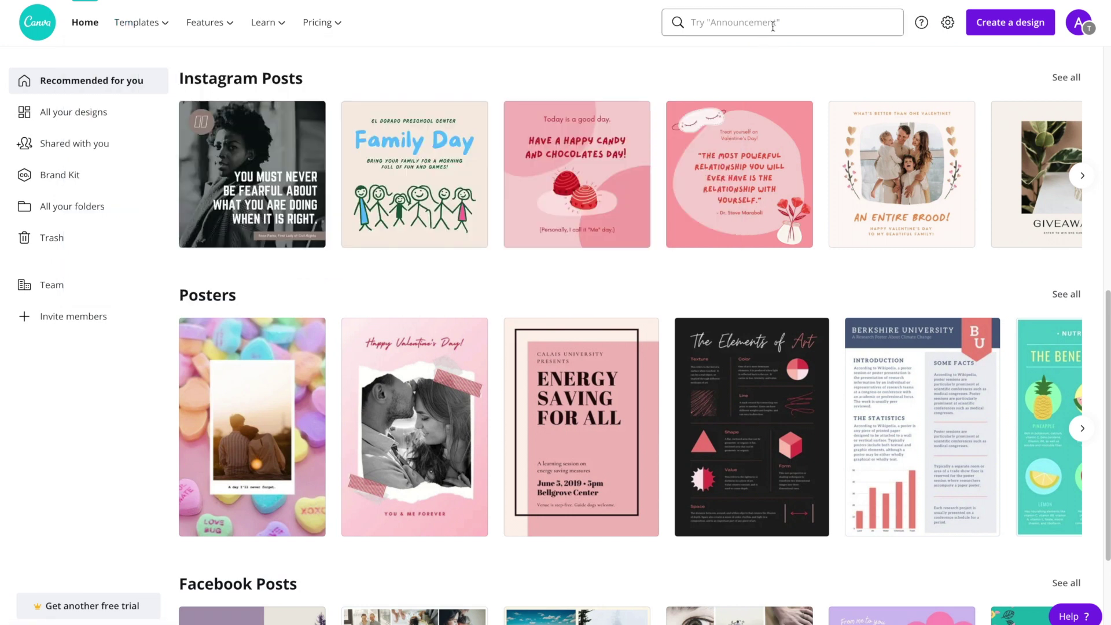
pyautogui.click(772, 27)
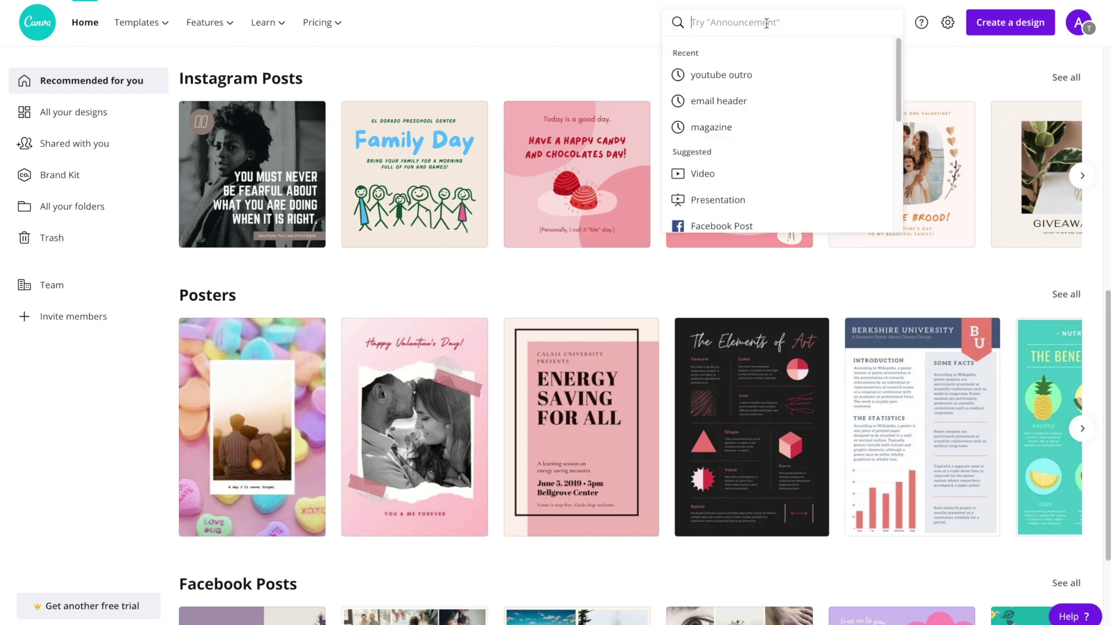
pyautogui.write('email')
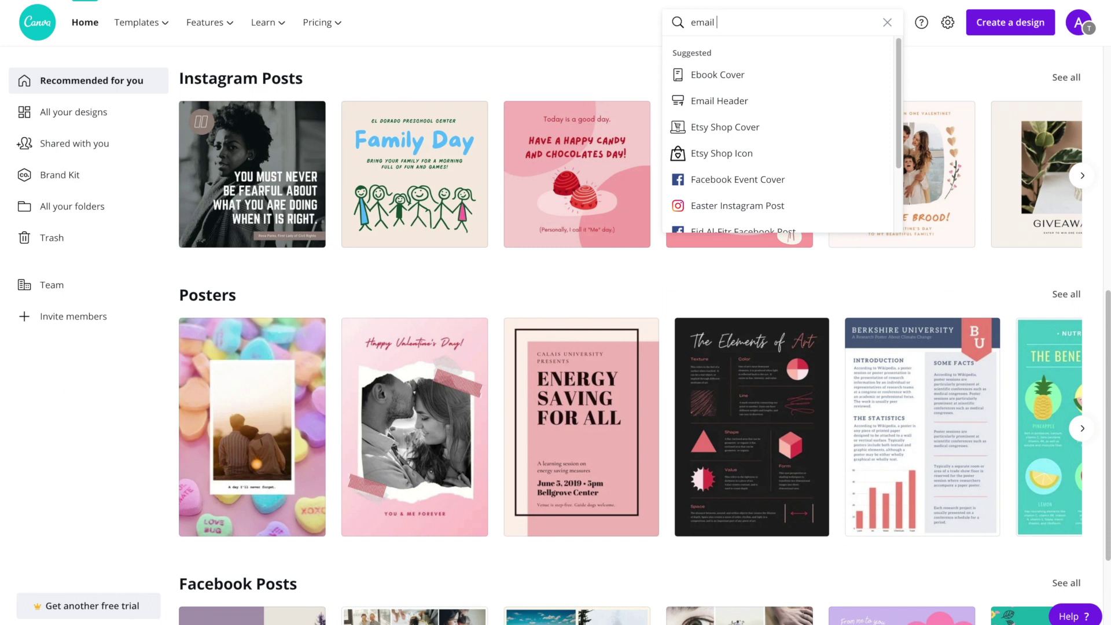
pyautogui.press('Down')
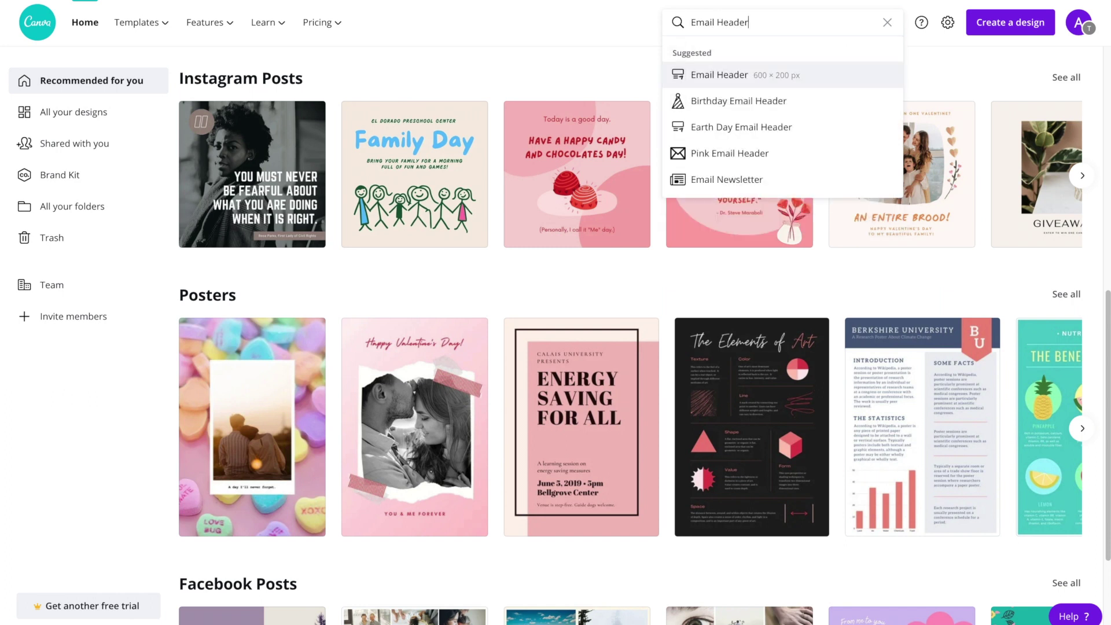
pyautogui.press('Return')
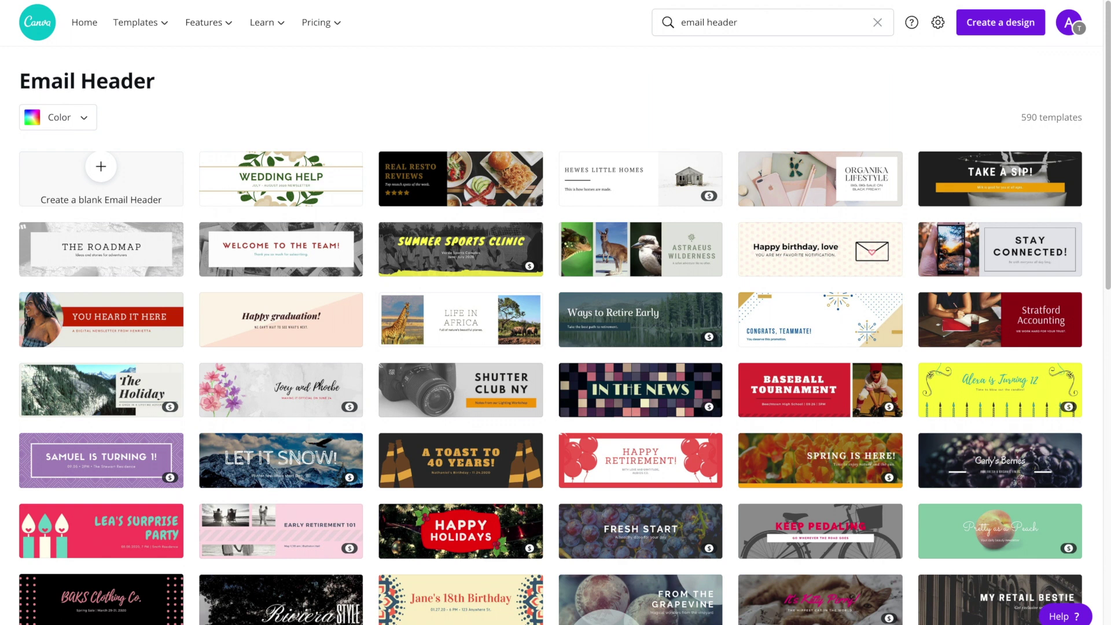
# Filter the email header templates to orange, then clear the colour filter.
pyautogui.moveTo(846, 316)
pyautogui.click(85, 120)
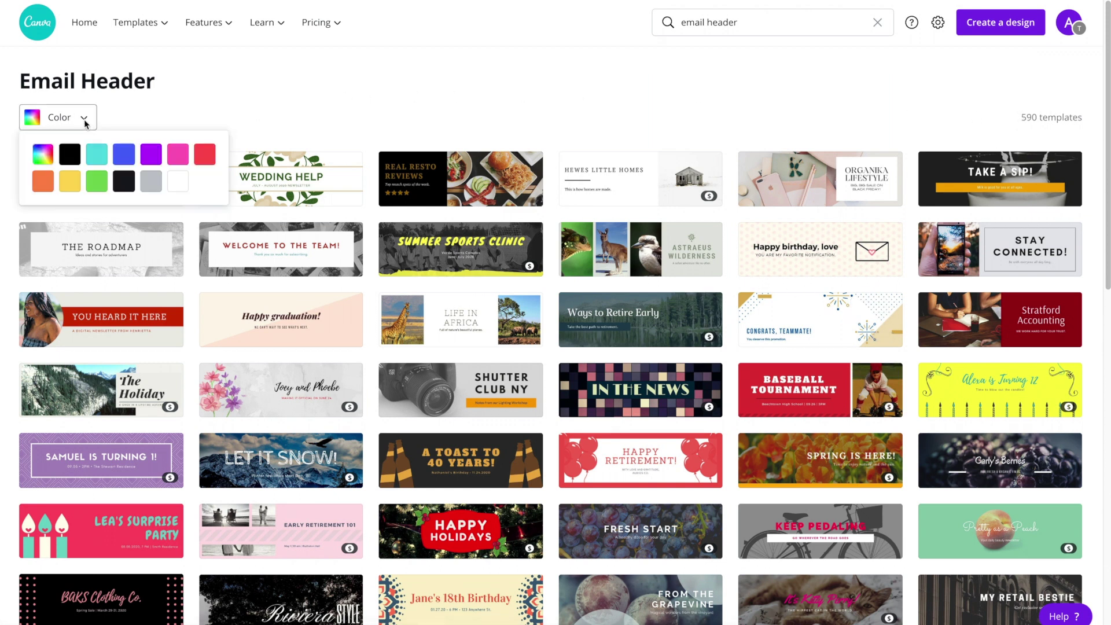
pyautogui.click(43, 180)
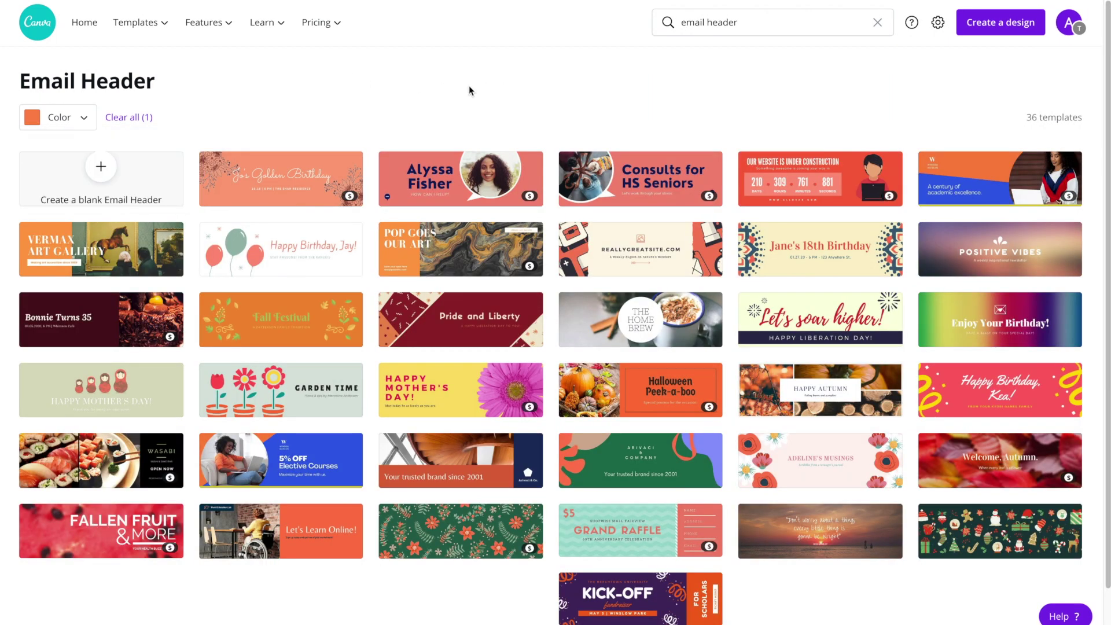
pyautogui.click(138, 118)
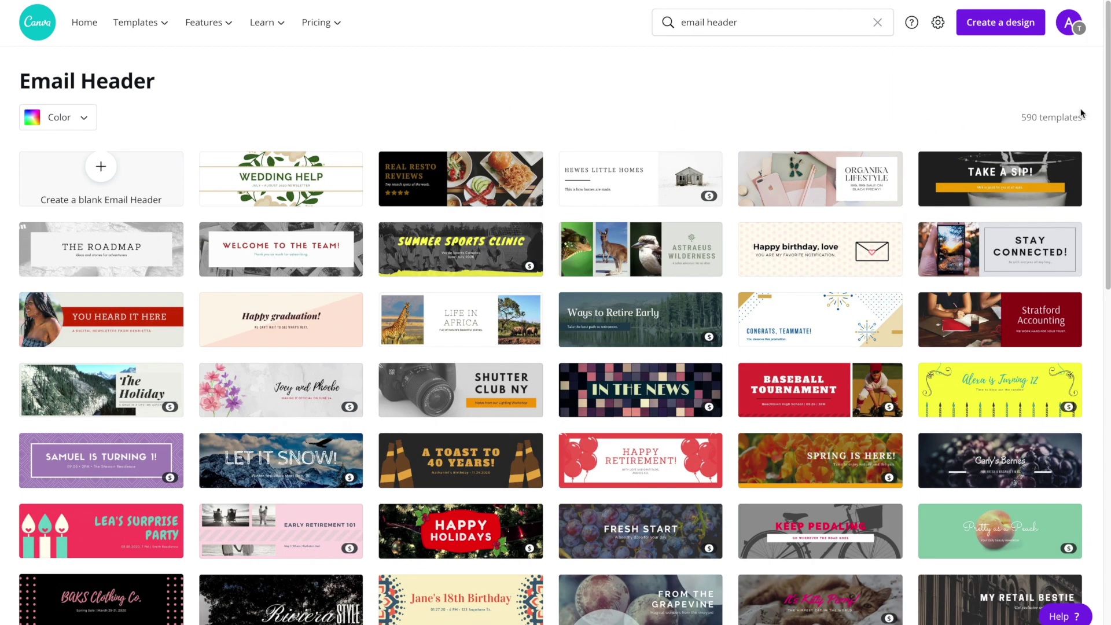
# Preview the Happy birthday, love template (Birthday Notification Email Header) from its options.
pyautogui.moveTo(838, 251)
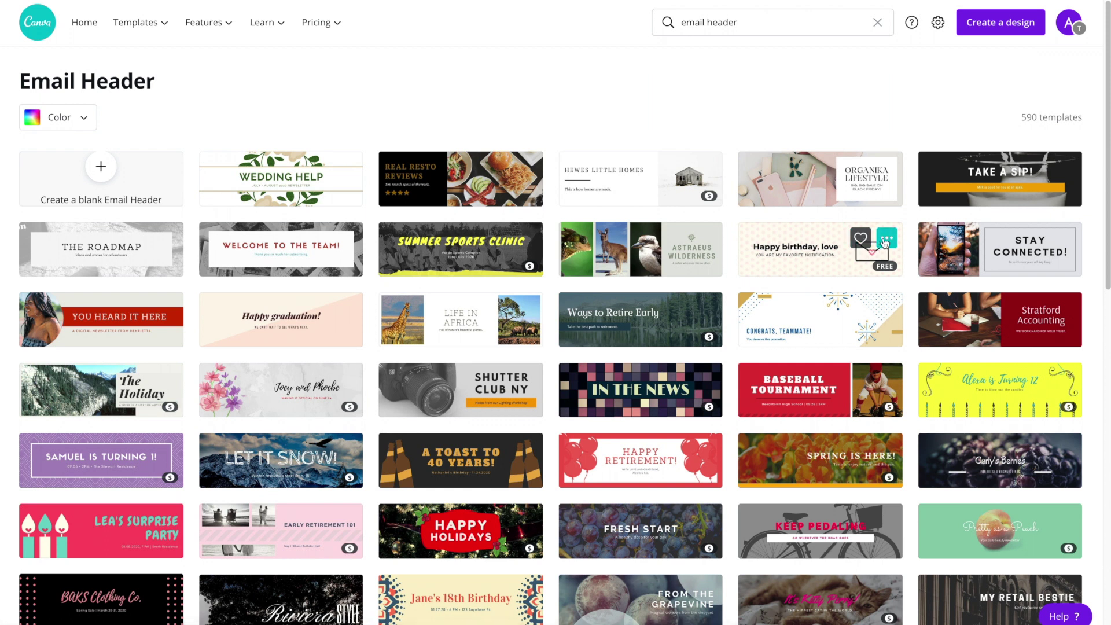
pyautogui.click(885, 240)
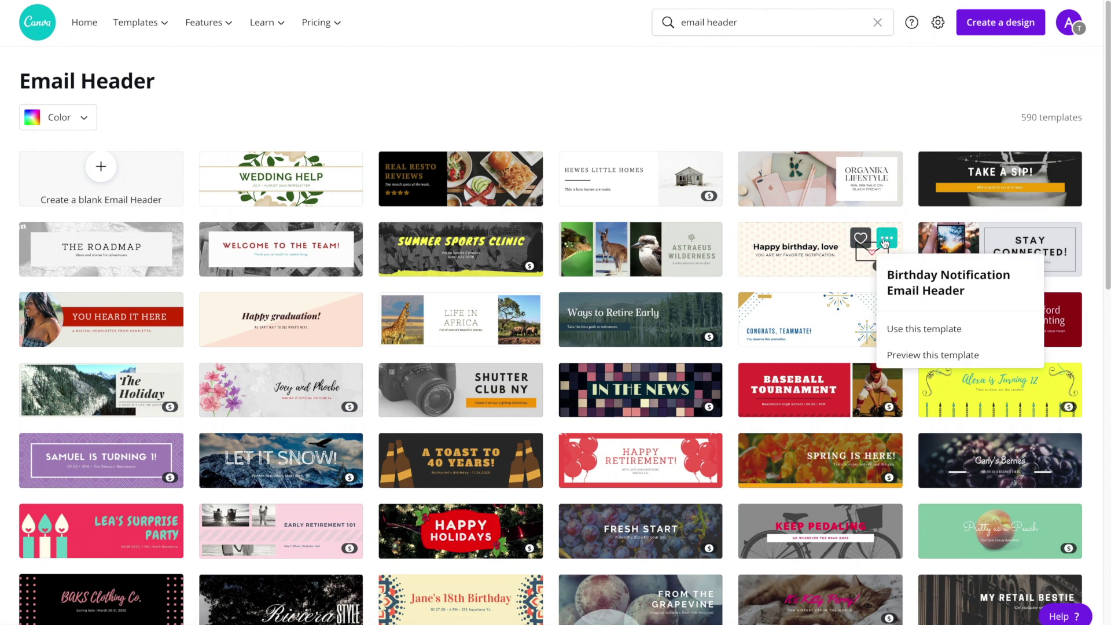
pyautogui.click(983, 357)
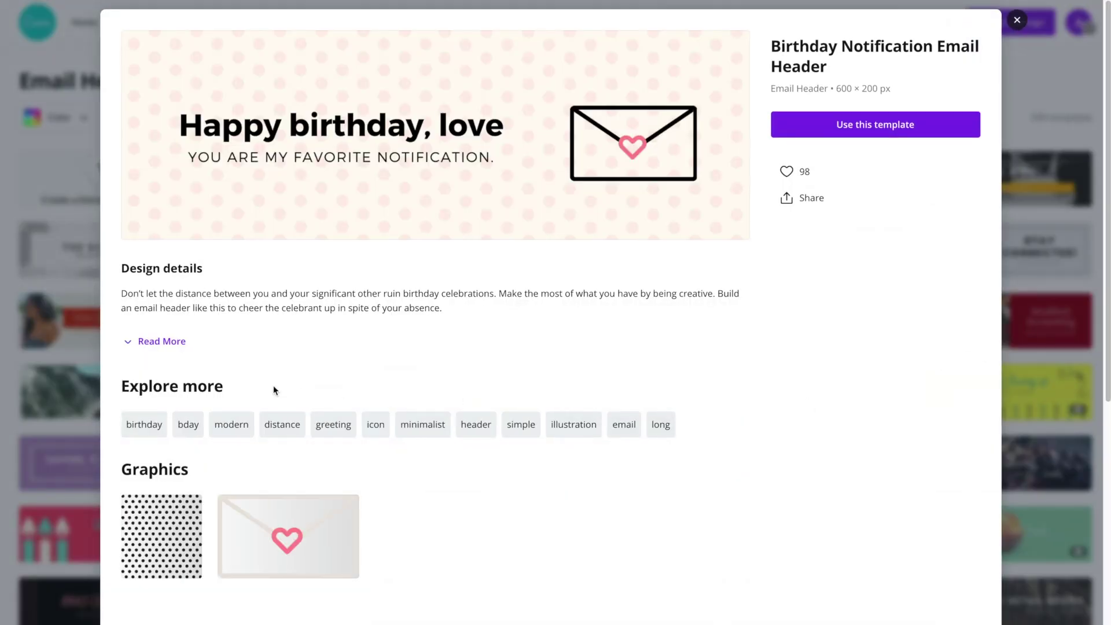
# Expand the full Read More details of the Birthday Notification template.
pyautogui.click(165, 341)
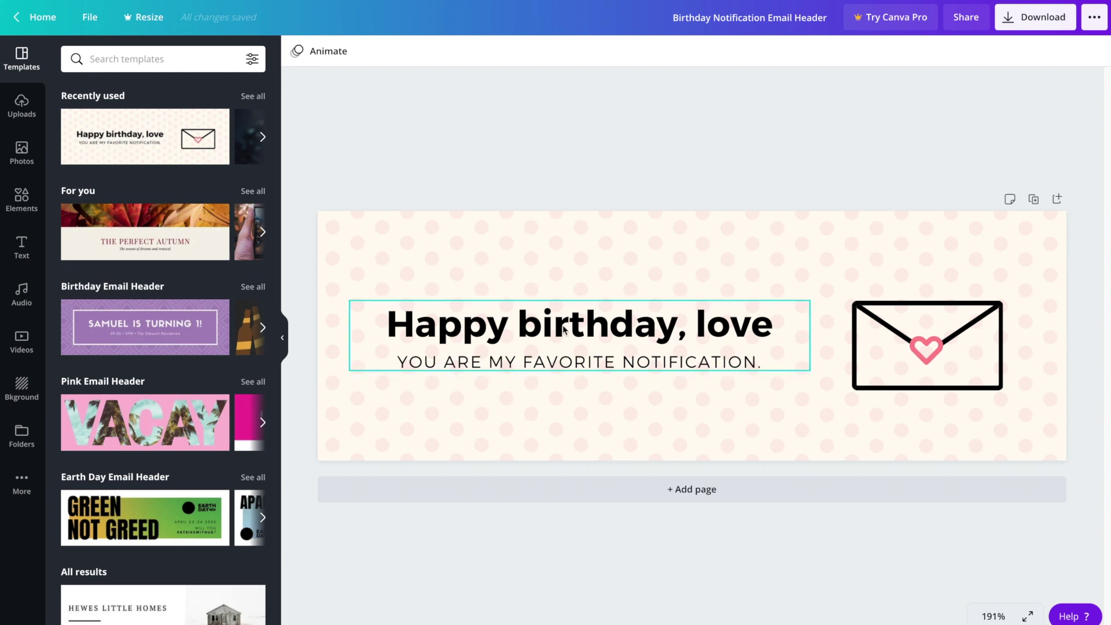
# Replace the headline with 'An email just for you.' and the subheading with 'A SPECIAL LOYALTY OFFER INCLUDED'.
pyautogui.doubleClick(642, 328)
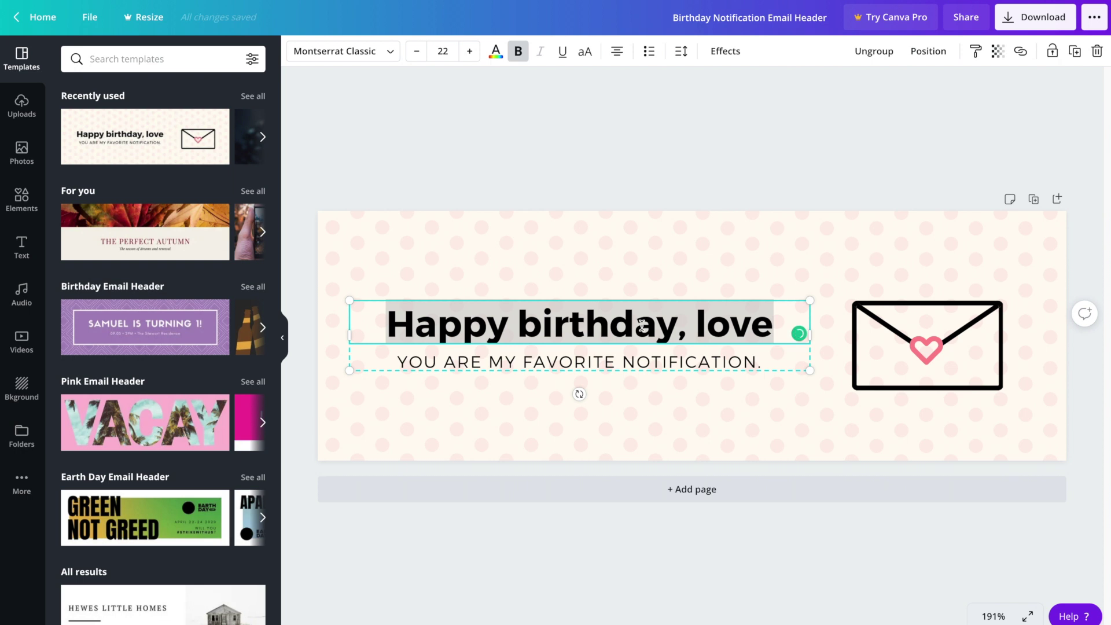
pyautogui.write('An e')
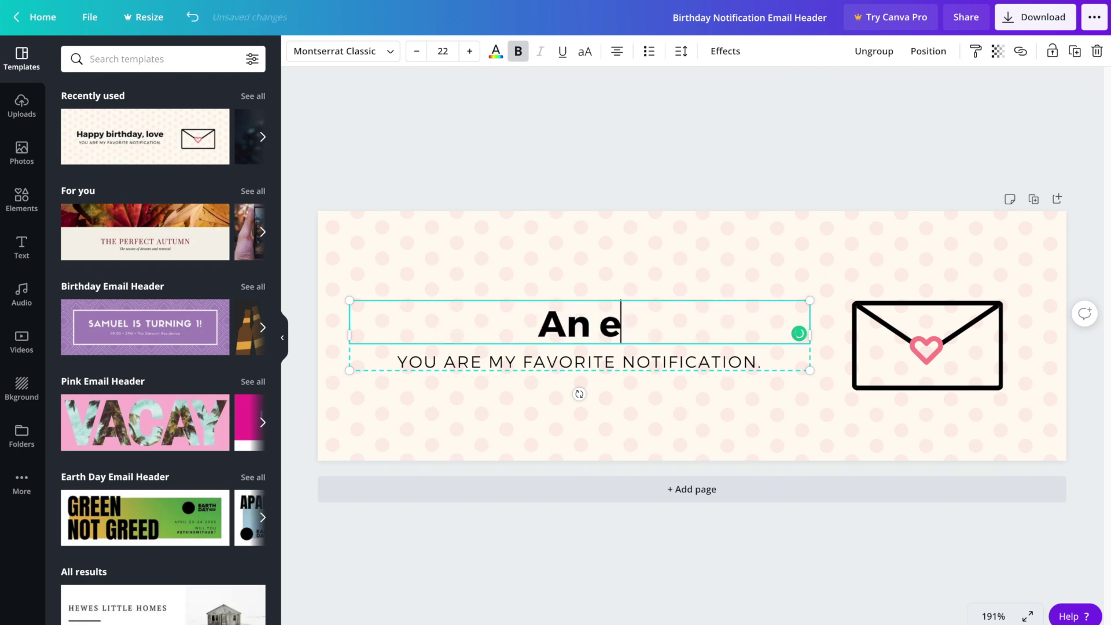
pyautogui.write('mail just for you.')
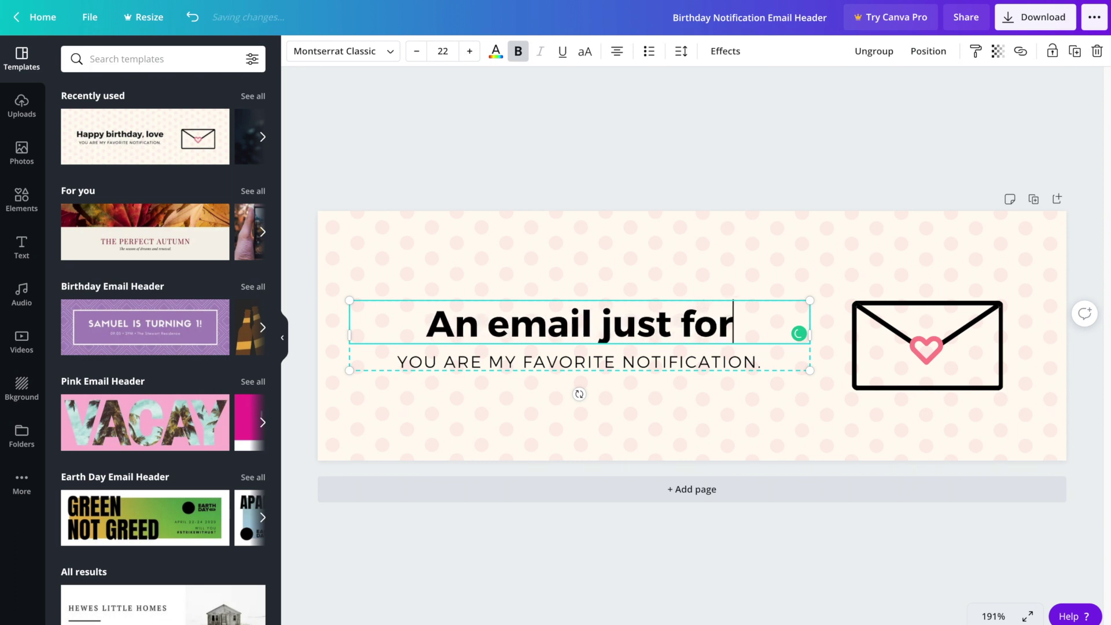
pyautogui.doubleClick(688, 363)
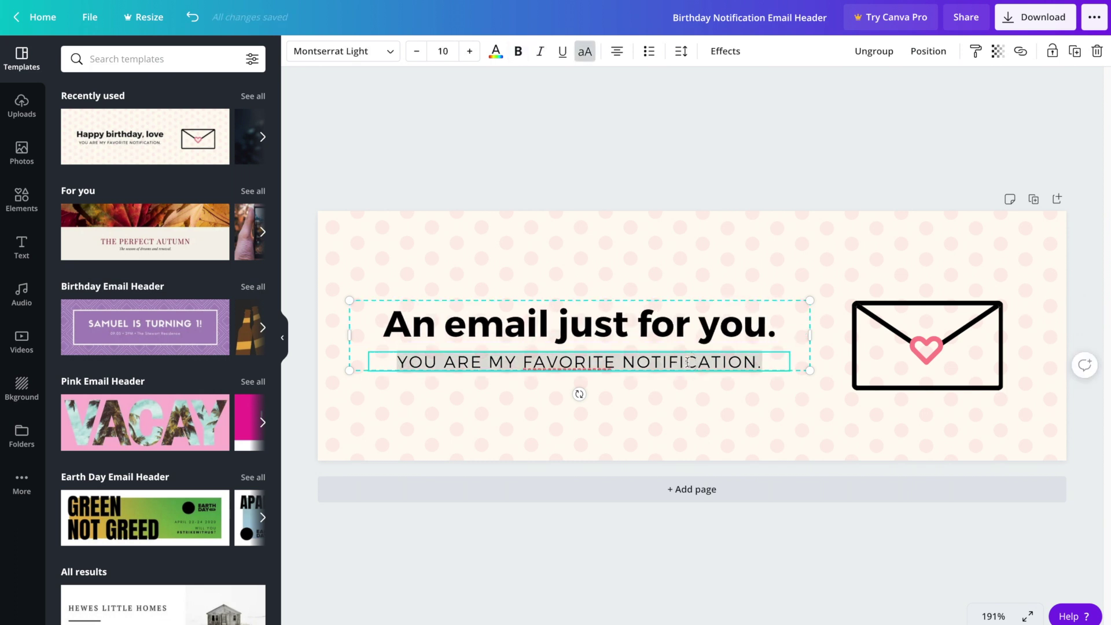
pyautogui.write('A SPC')
pyautogui.press('BackSpace')
pyautogui.write('ECI')
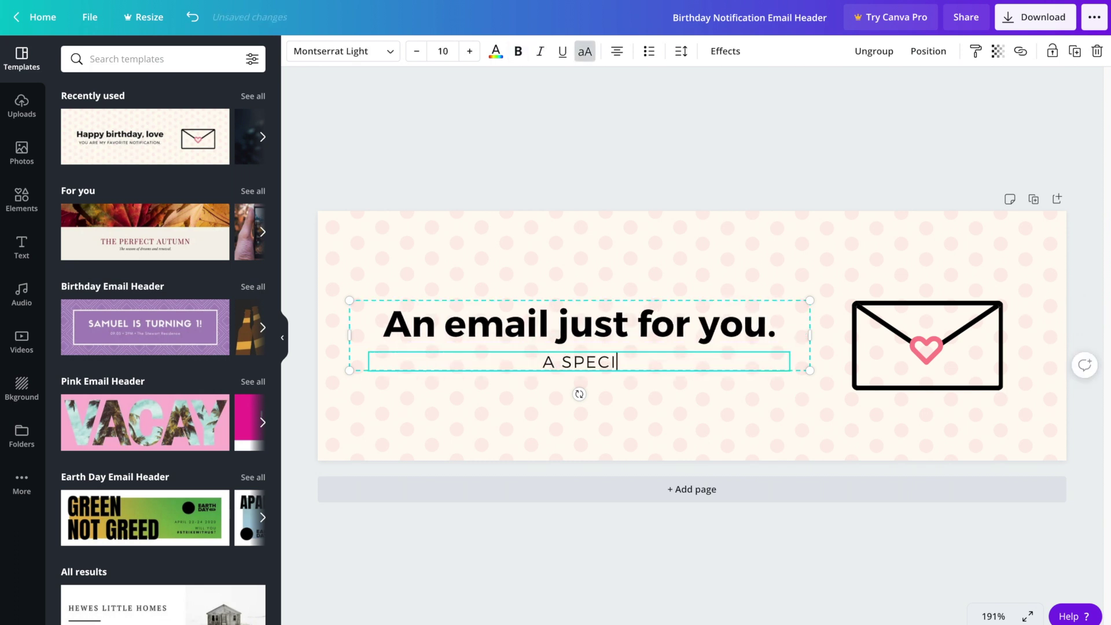
pyautogui.write('AL LOY')
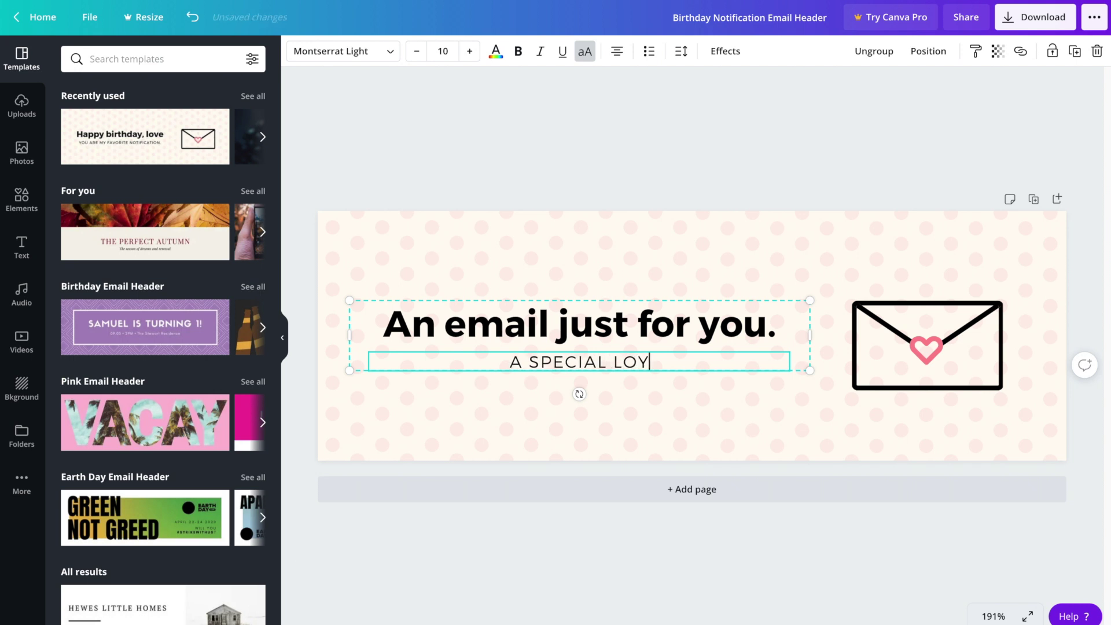
pyautogui.write('ALTY OFFER INCLUDED')
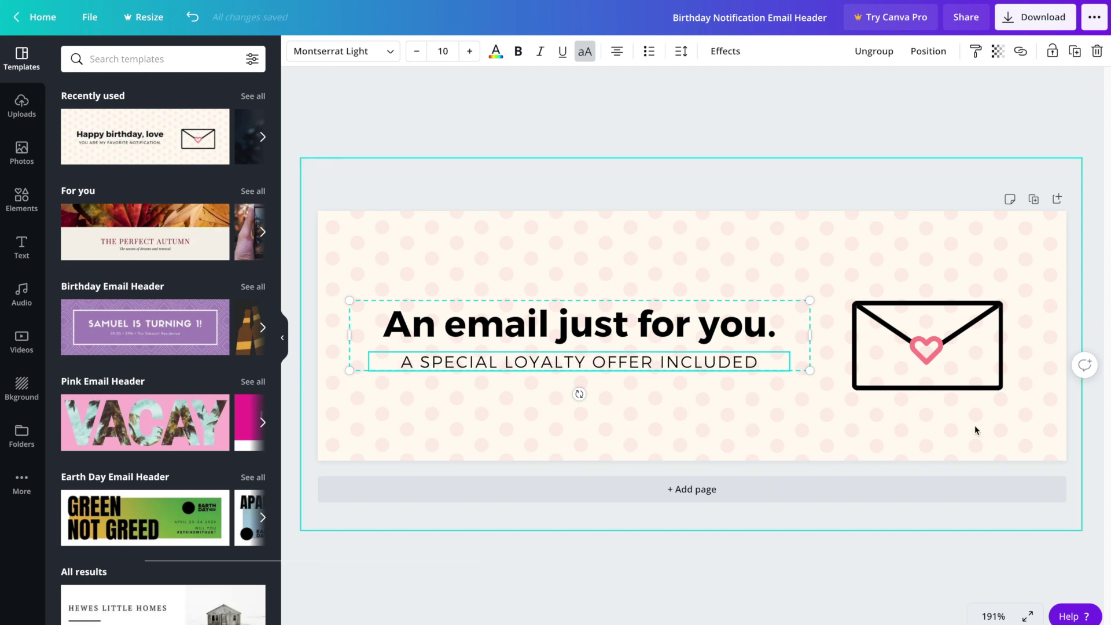
pyautogui.click(1095, 454)
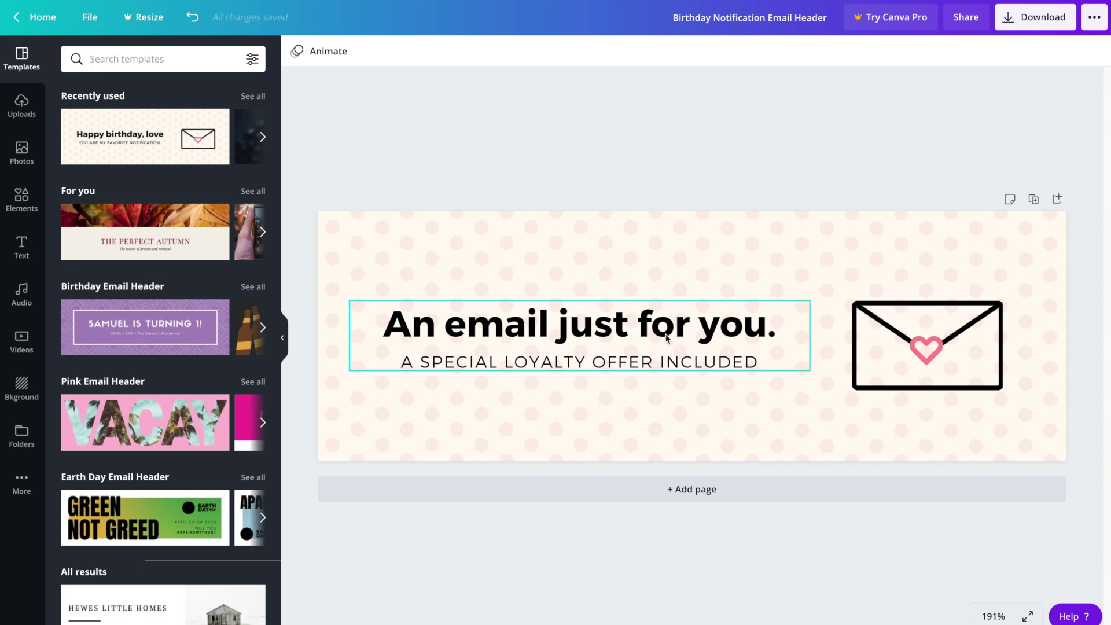
pyautogui.click(706, 334)
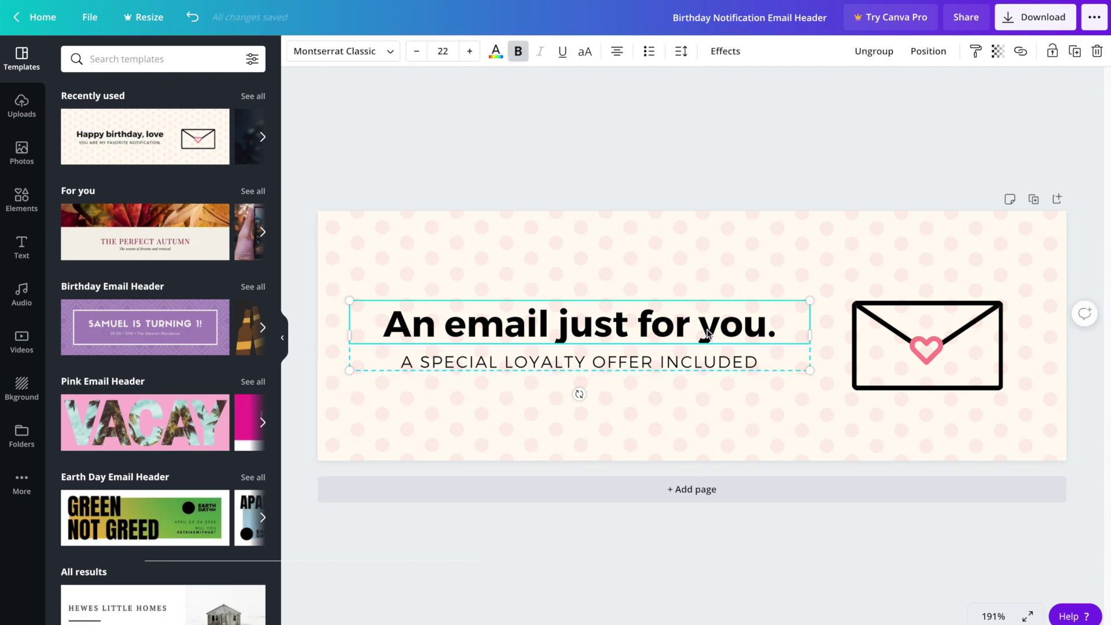
pyautogui.click(382, 54)
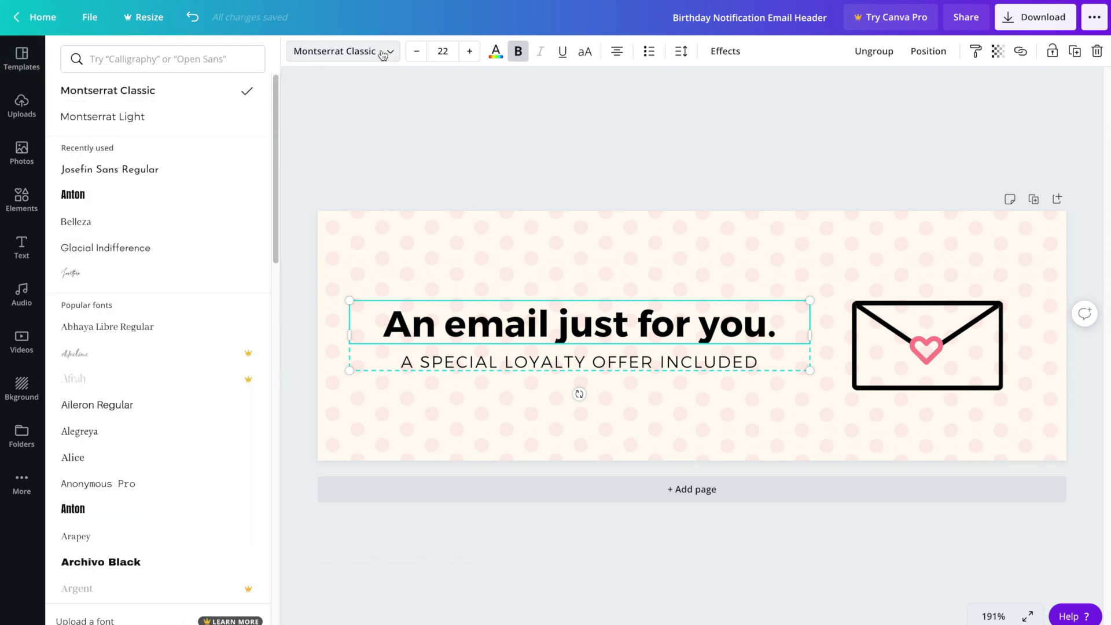
pyautogui.click(96, 173)
pyautogui.click(99, 195)
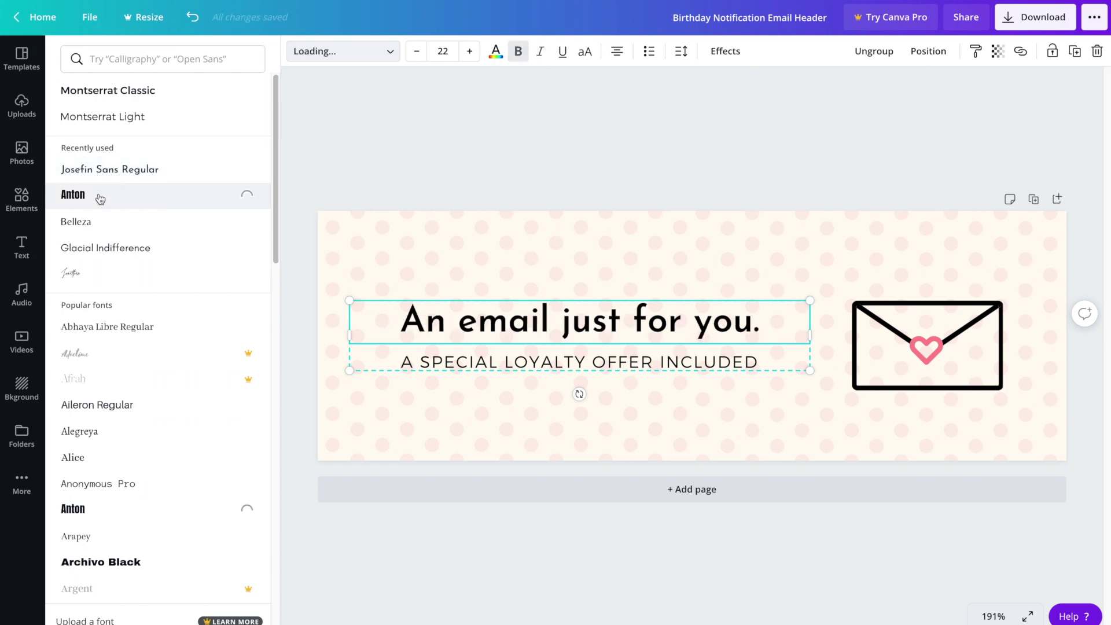
pyautogui.click(107, 227)
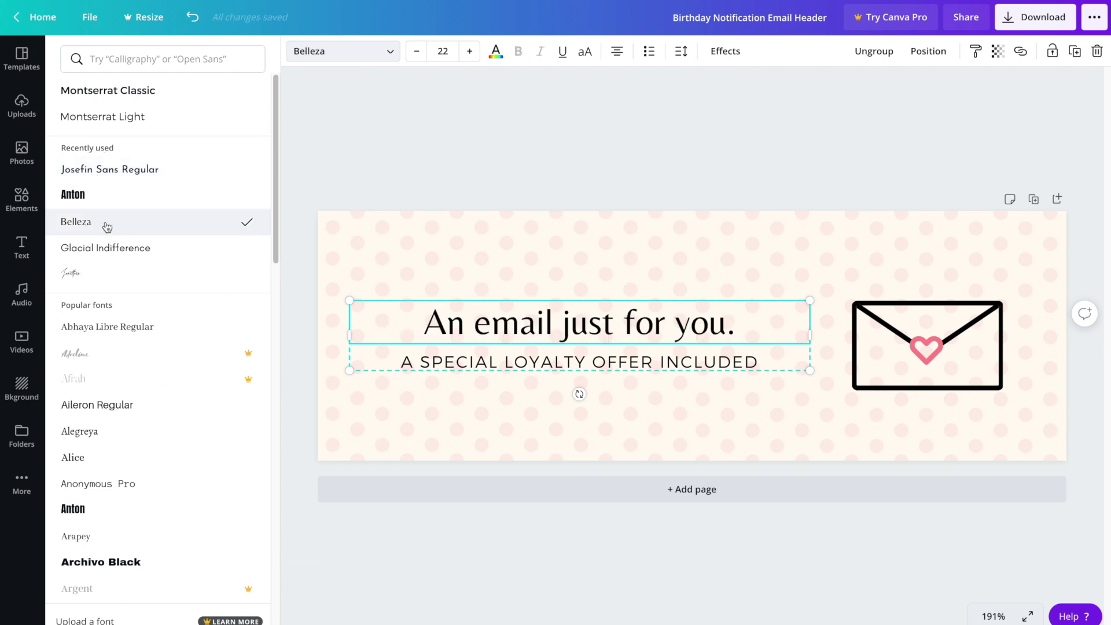
pyautogui.click(139, 94)
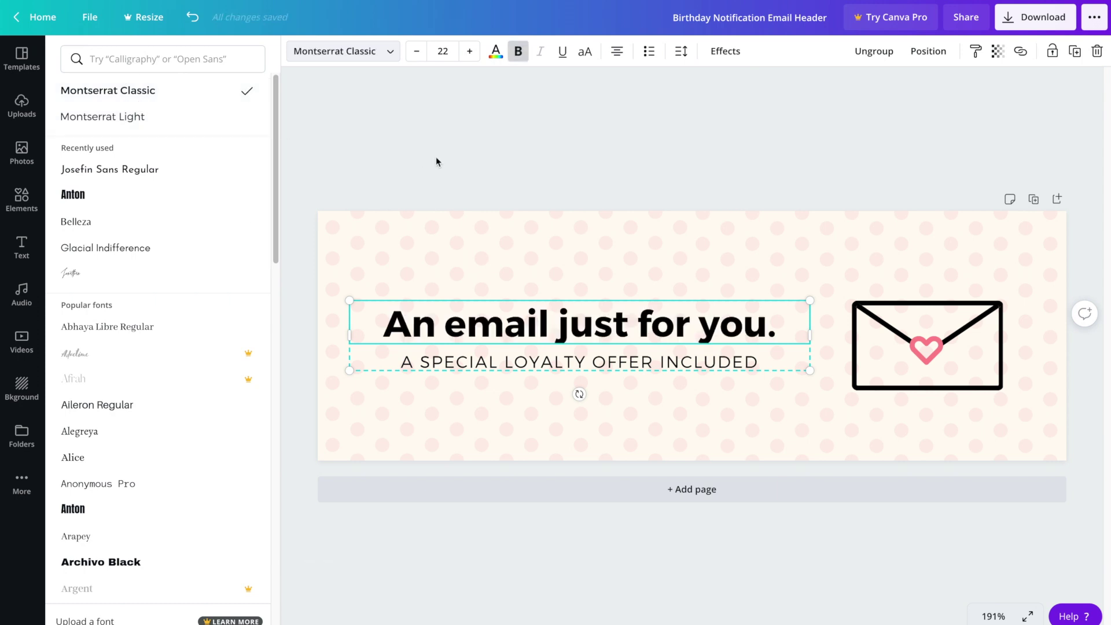
pyautogui.click(518, 53)
pyautogui.click(518, 53)
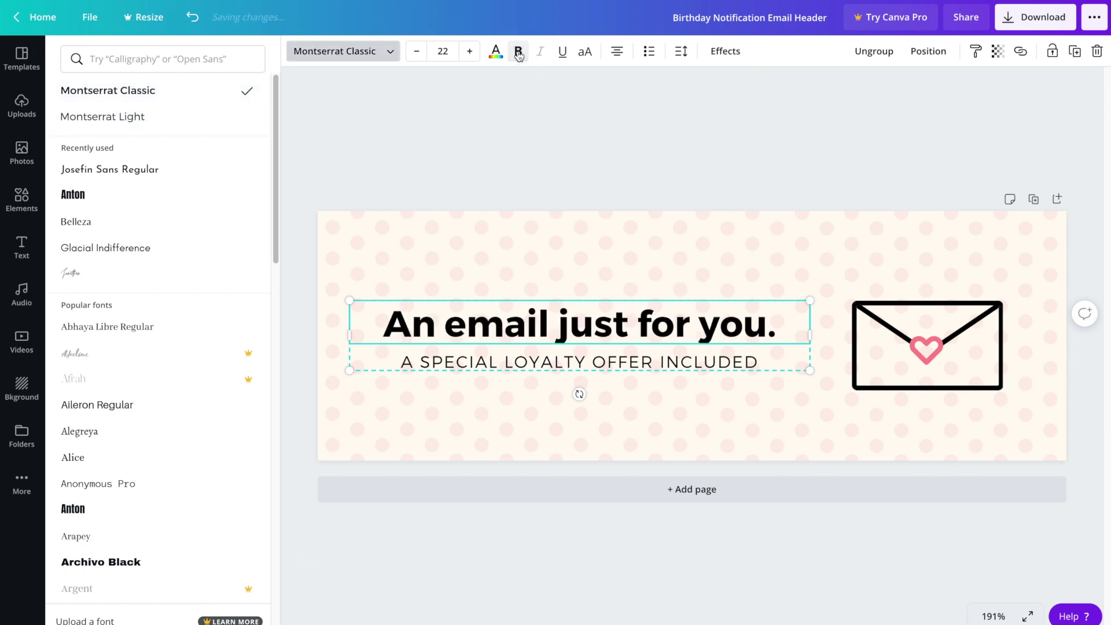
pyautogui.click(561, 58)
pyautogui.click(562, 57)
pyautogui.click(586, 55)
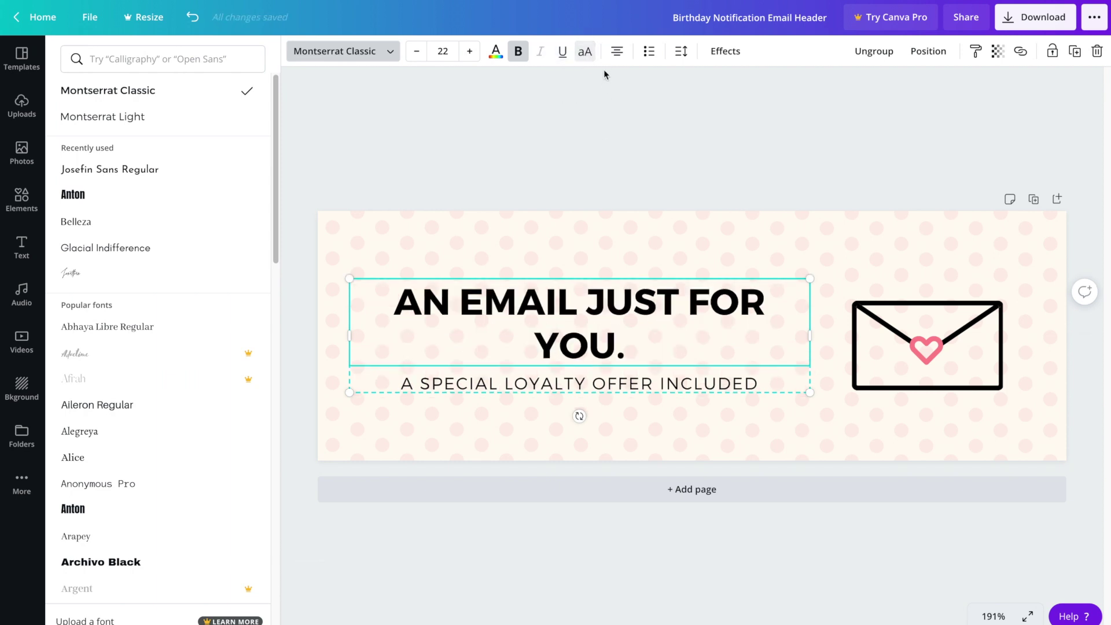
pyautogui.click(586, 55)
pyautogui.press('Escape')
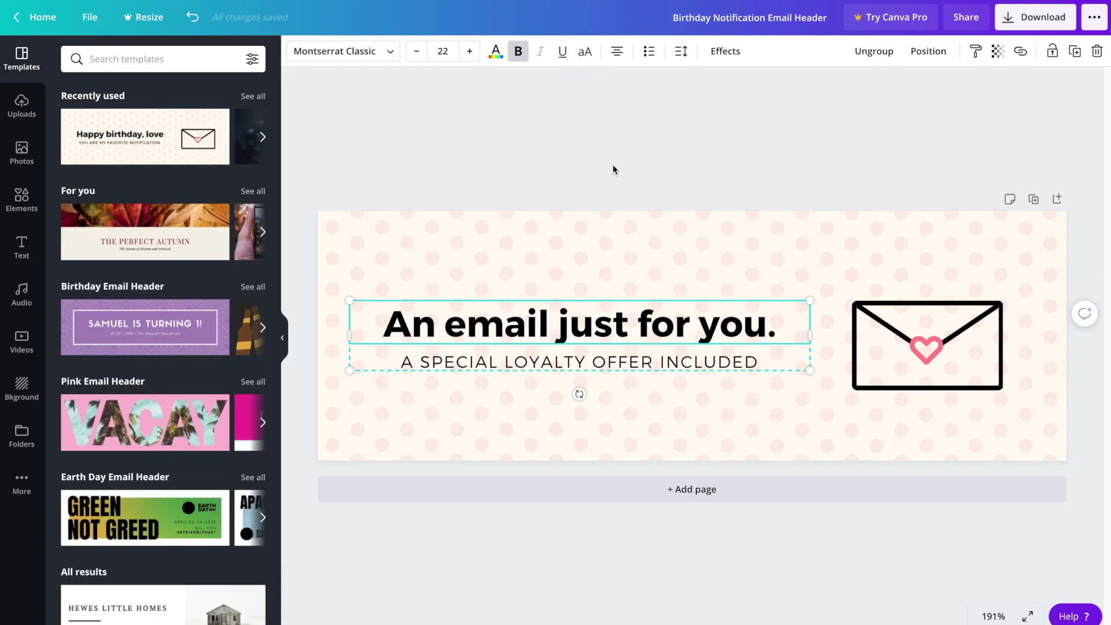
pyautogui.click(612, 367)
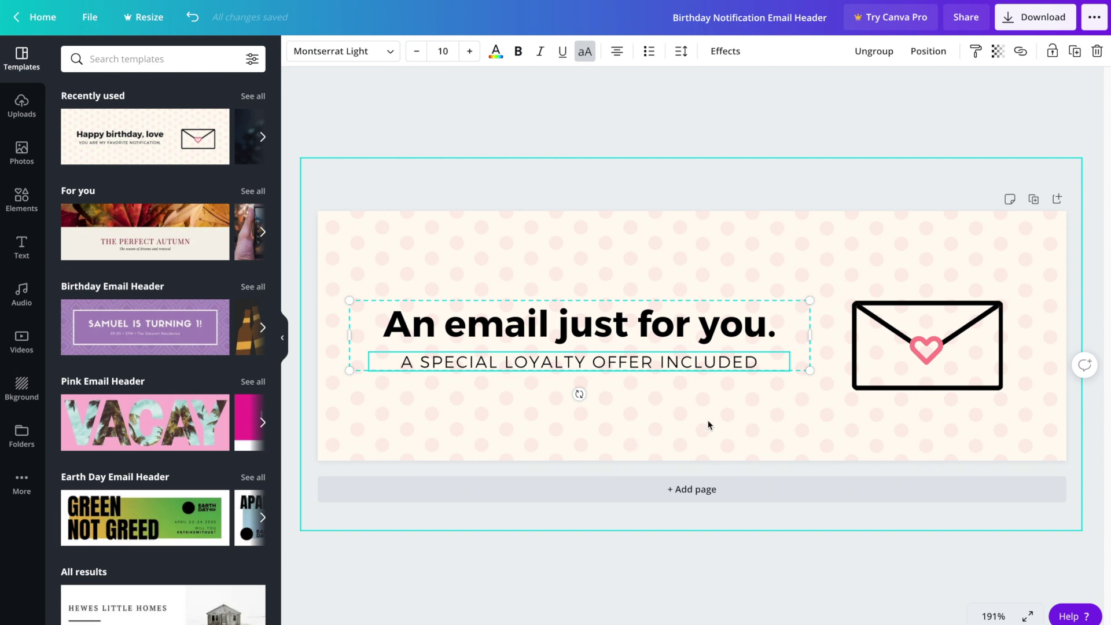
pyautogui.click(1094, 283)
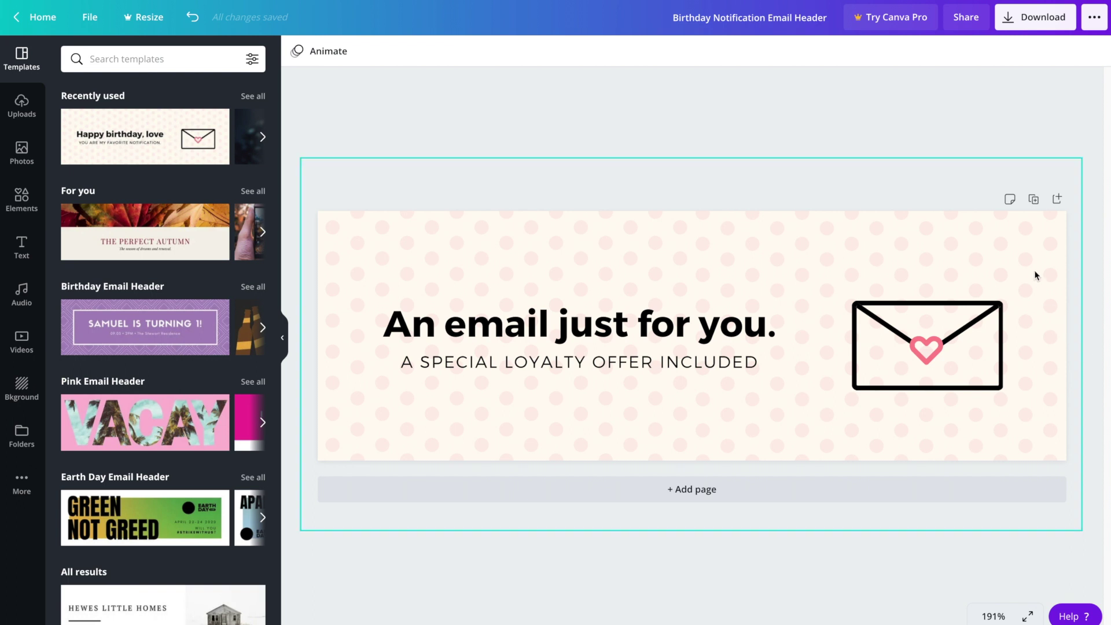
# After trying grey, purple and blue shades, give the left background half teal dots.
pyautogui.click(508, 225)
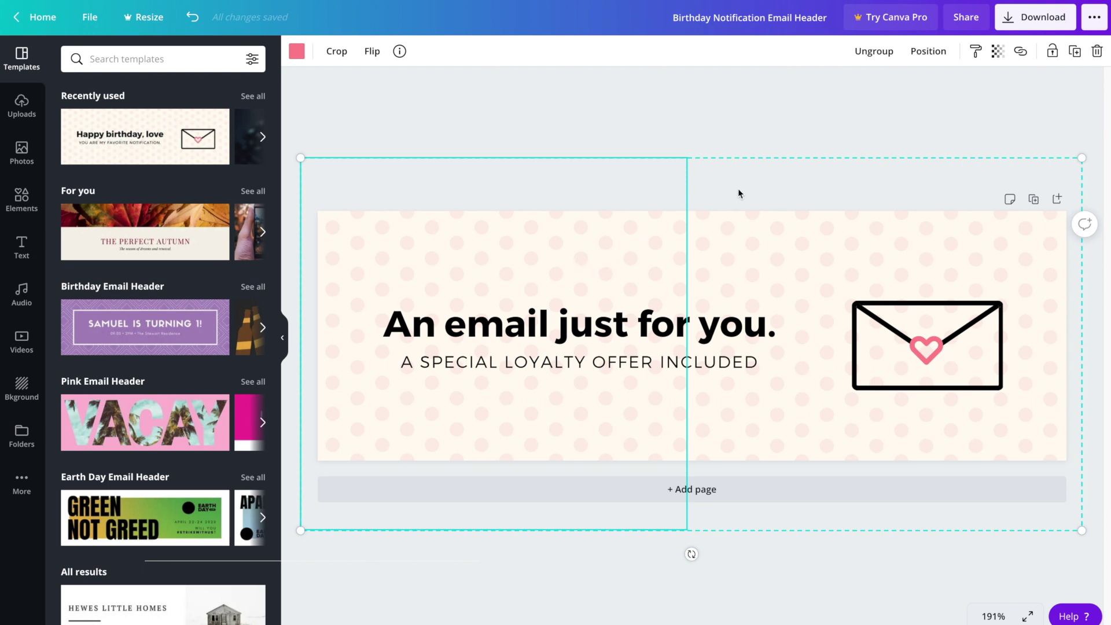
pyautogui.hotkey('ctrl', 'z')
pyautogui.click(297, 51)
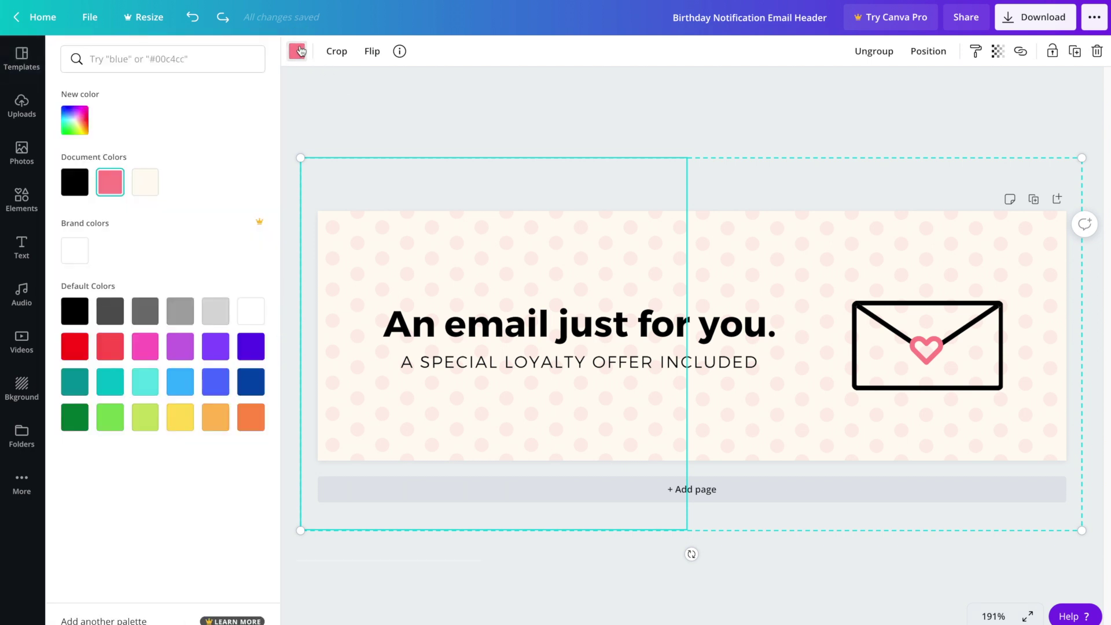
pyautogui.click(215, 311)
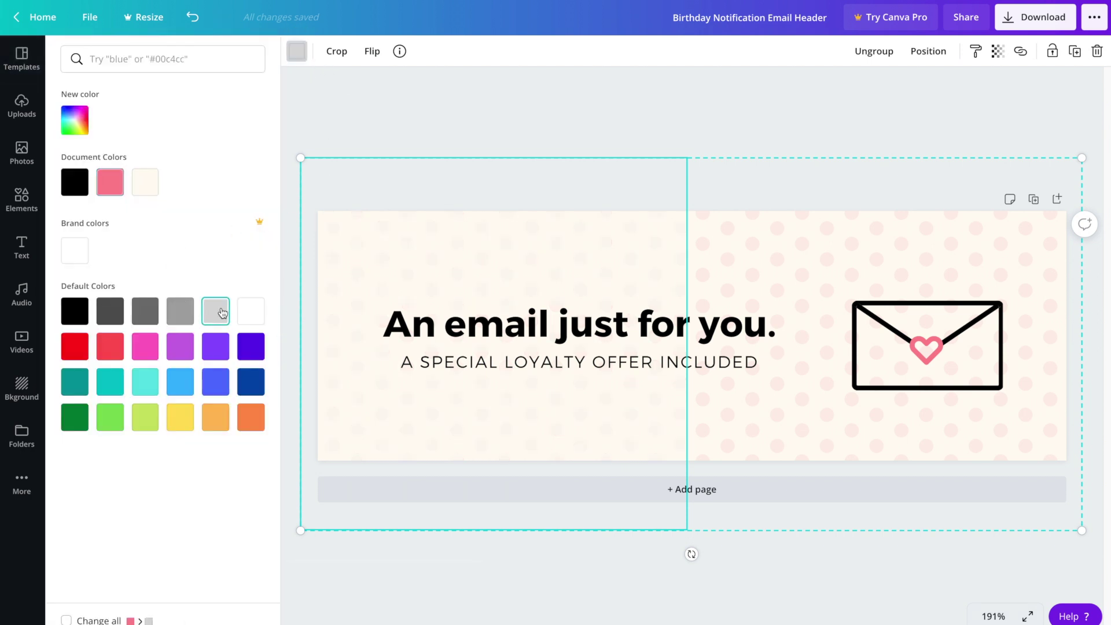
pyautogui.click(139, 316)
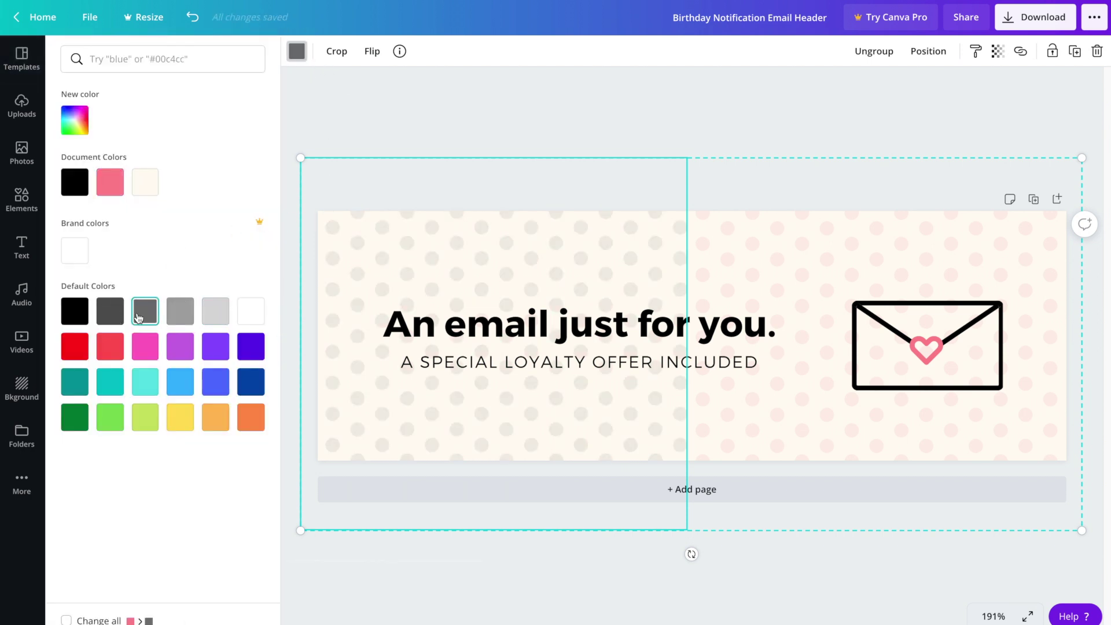
pyautogui.click(171, 353)
pyautogui.click(215, 382)
pyautogui.click(242, 393)
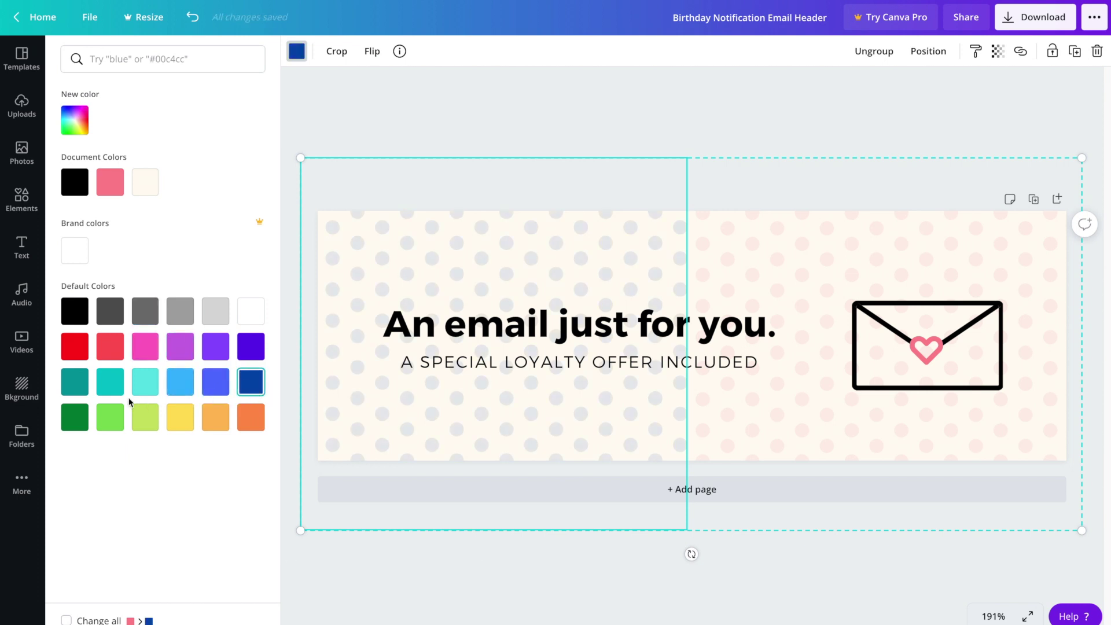
pyautogui.click(86, 391)
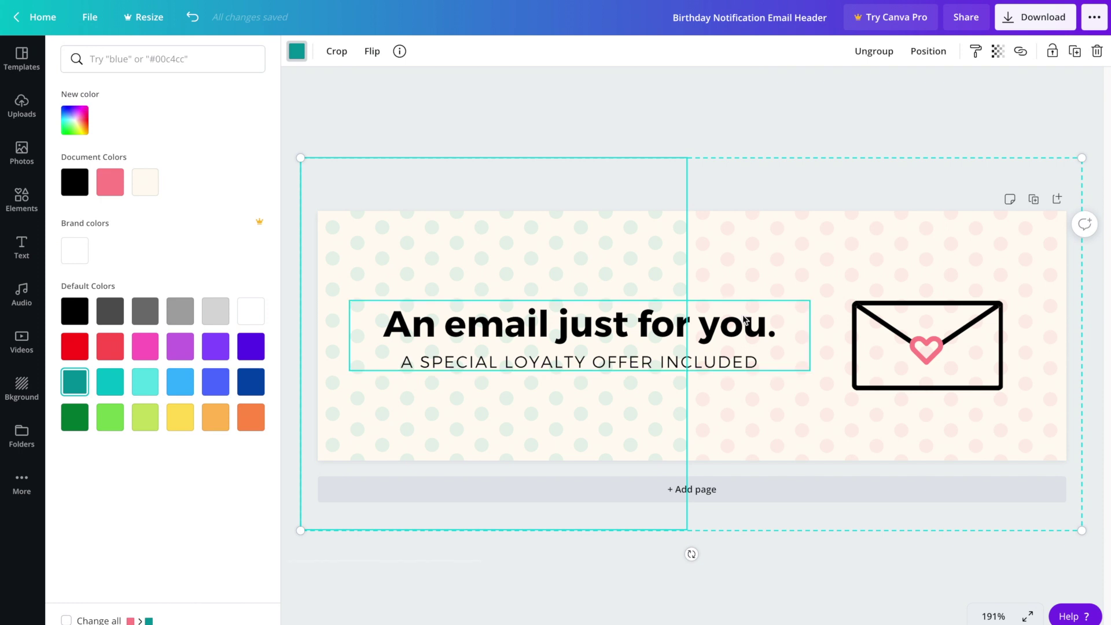
pyautogui.click(1043, 317)
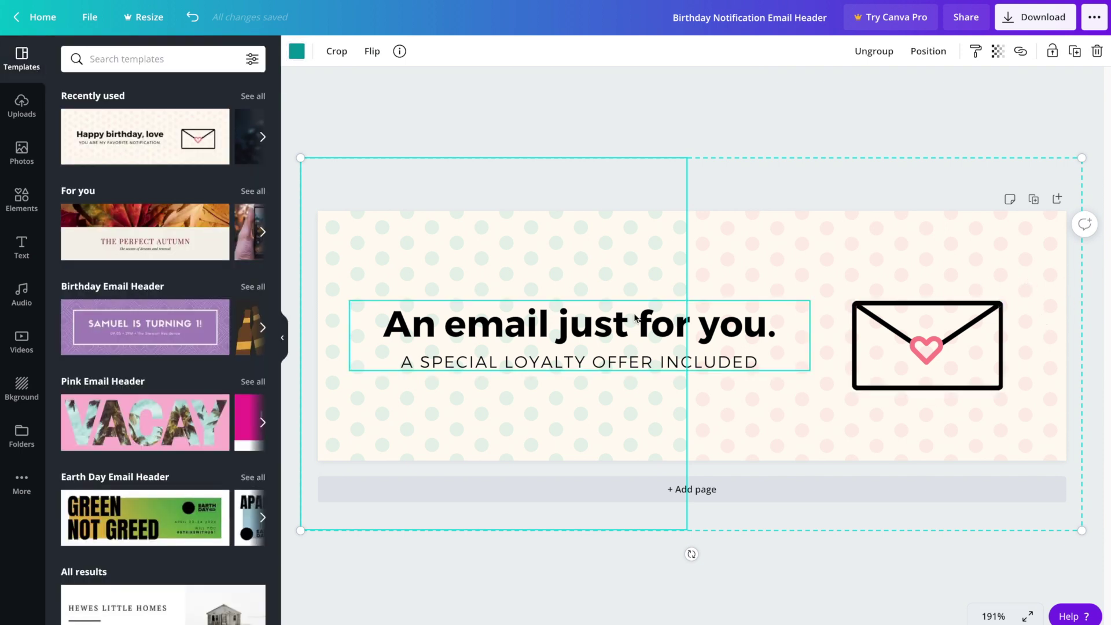
# Turn the right half's pink dots teal as well and deselect the background.
pyautogui.click(861, 246)
pyautogui.click(296, 51)
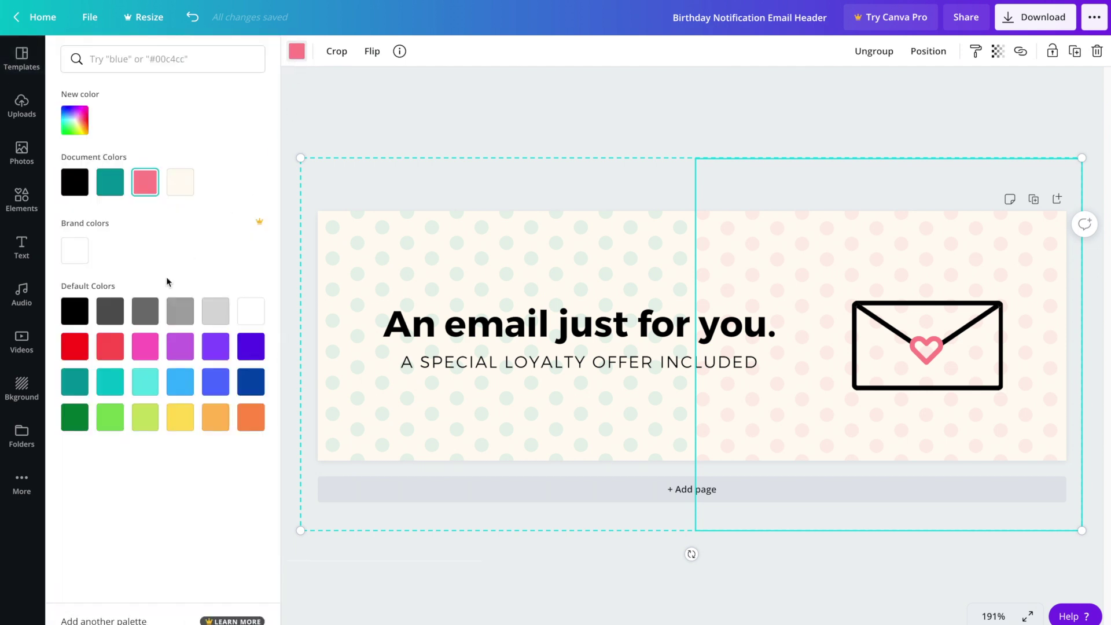
pyautogui.click(75, 381)
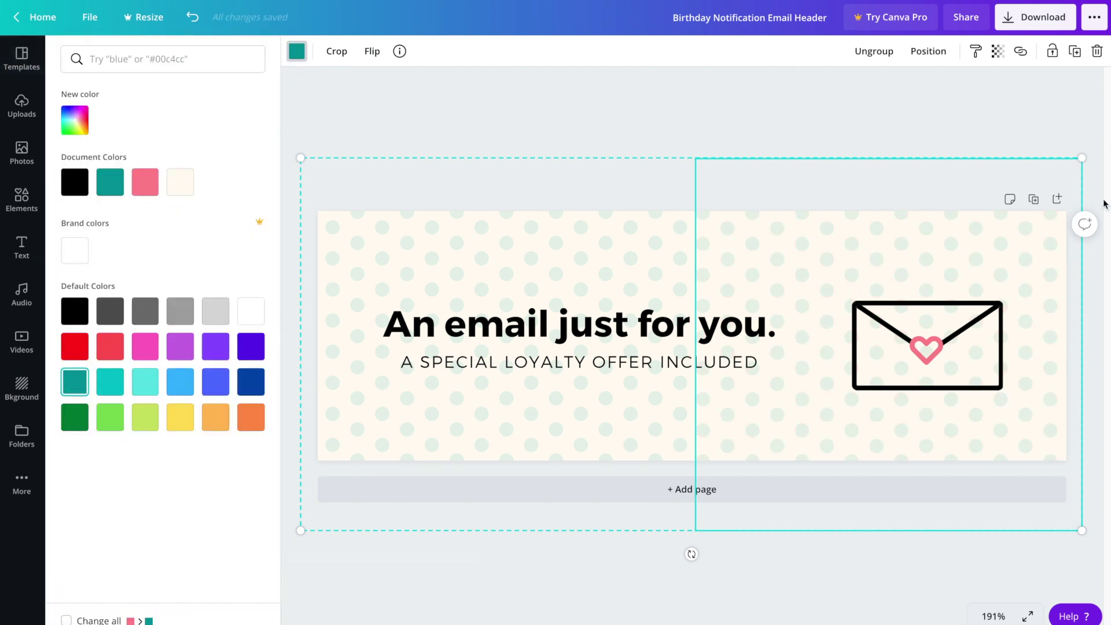
pyautogui.press('Escape')
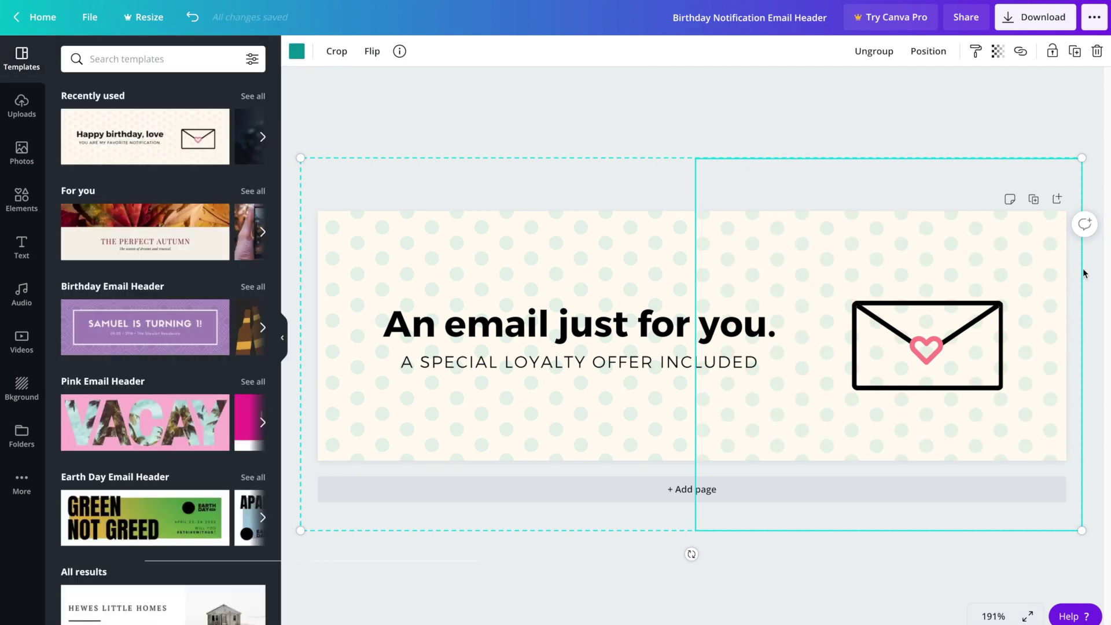
pyautogui.click(1086, 354)
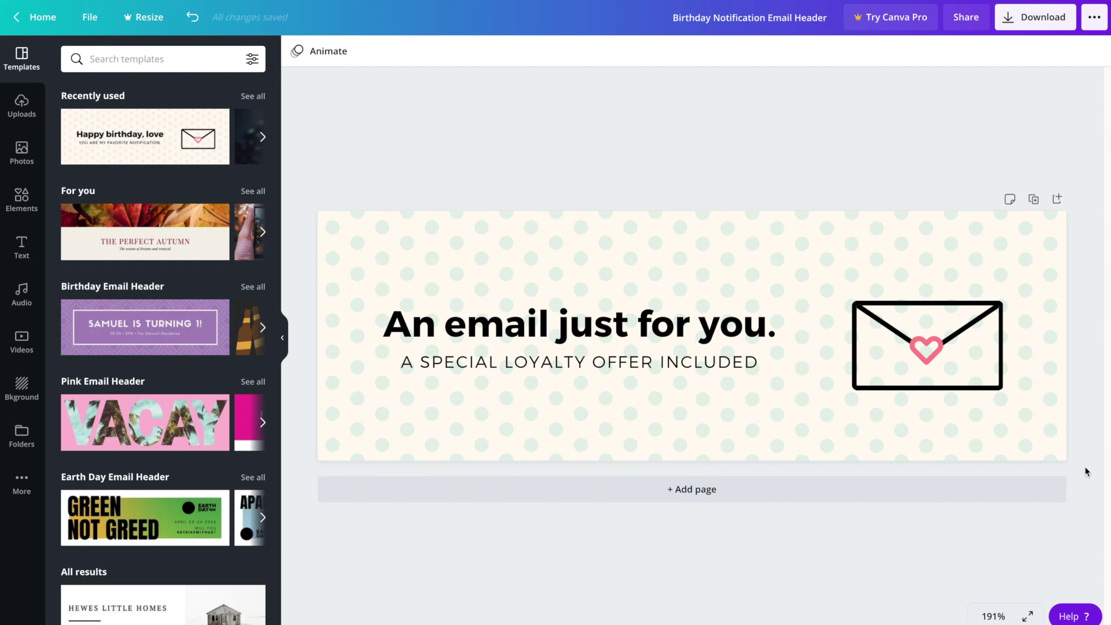
# Add a second page and fill it with the Tunnel Wave template from the For you carousel.
pyautogui.click(806, 497)
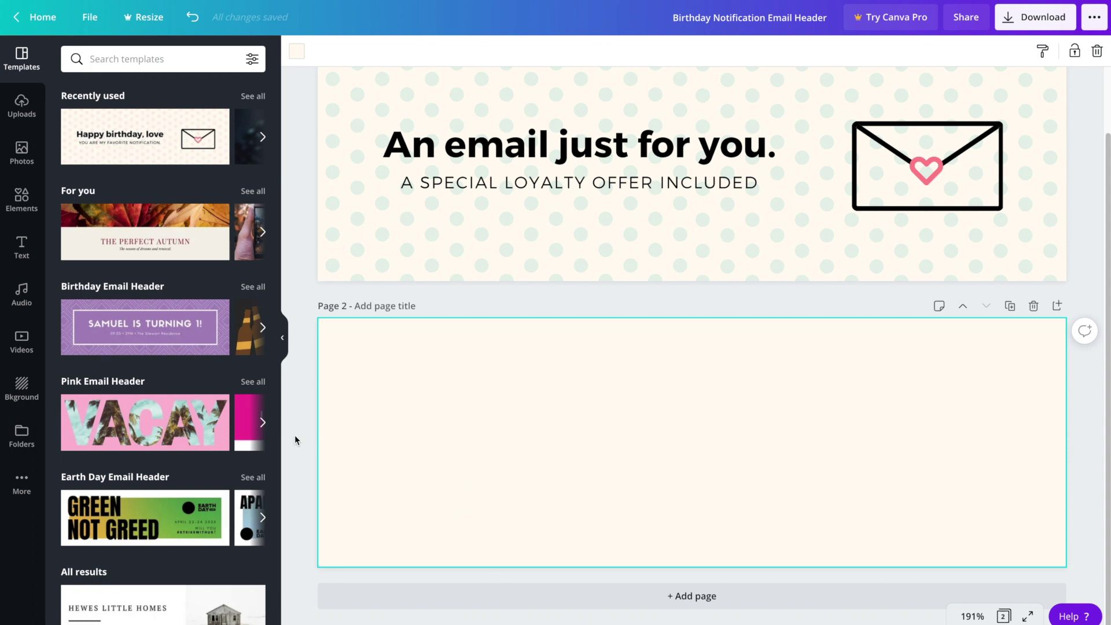
pyautogui.hotkey('ctrl', 'z')
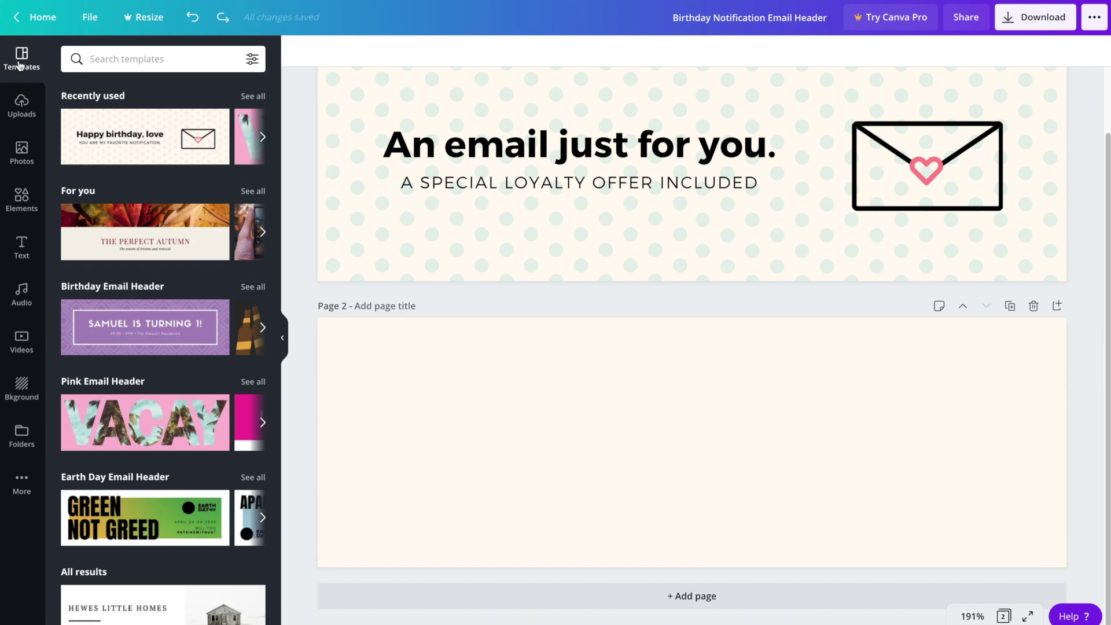
pyautogui.moveTo(275, 96)
pyautogui.mouseDown()
pyautogui.moveTo(276, 117)
pyautogui.moveTo(275, 106)
pyautogui.mouseUp()
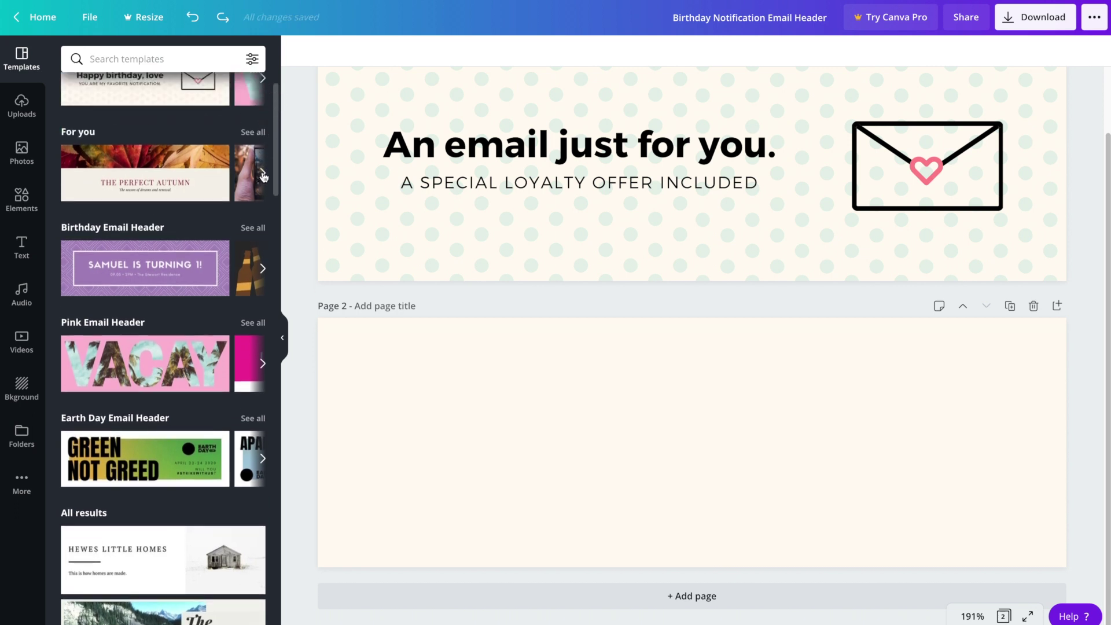
pyautogui.click(263, 174)
pyautogui.click(263, 174)
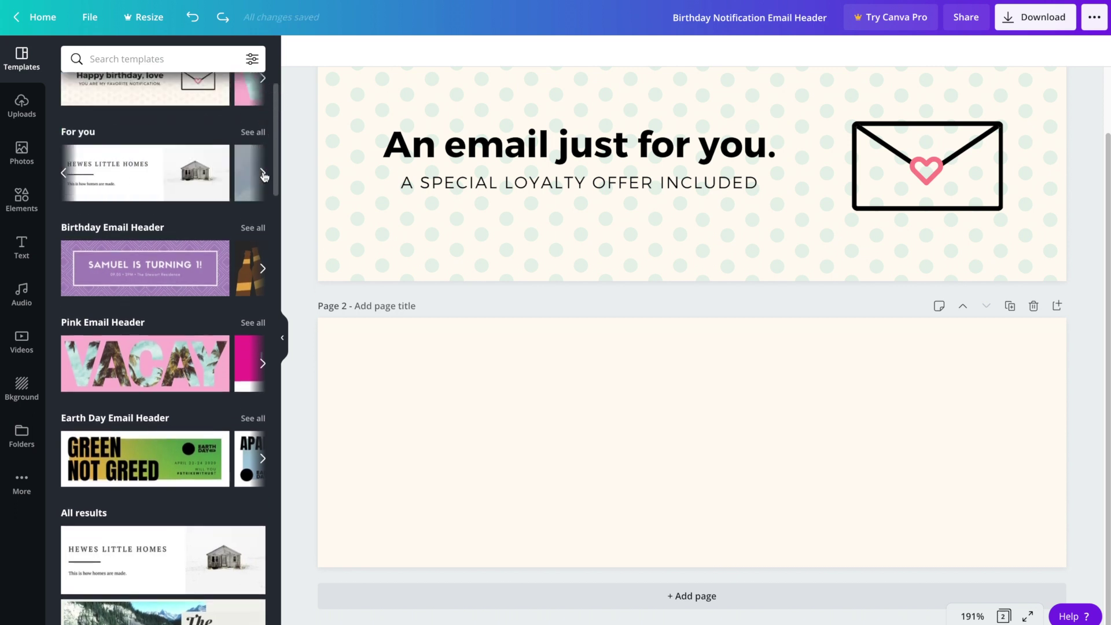
pyautogui.click(263, 174)
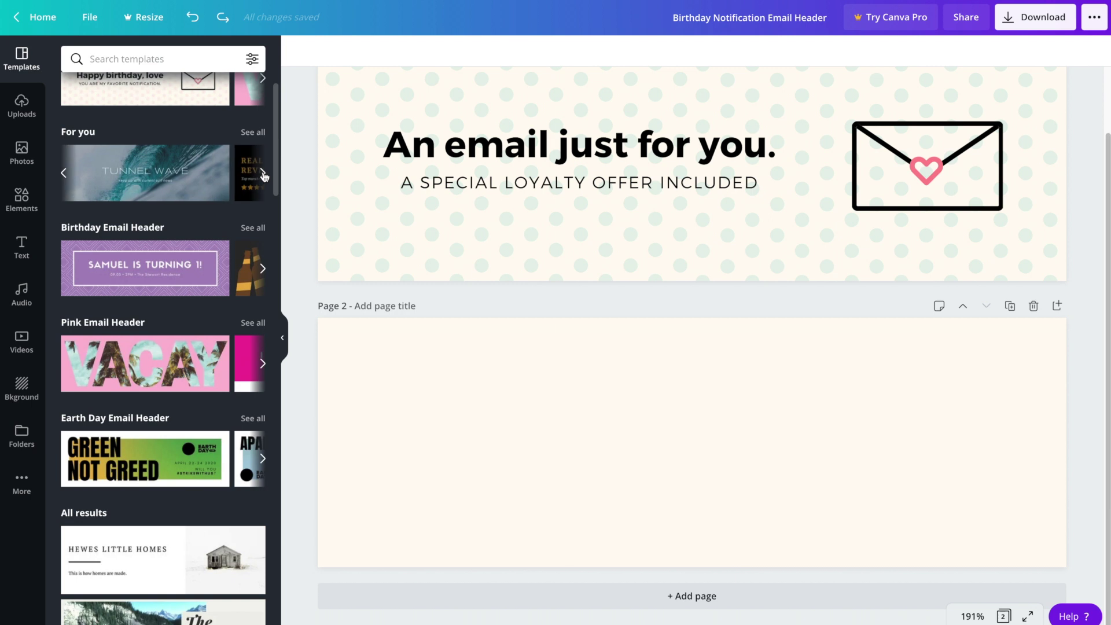
pyautogui.click(137, 165)
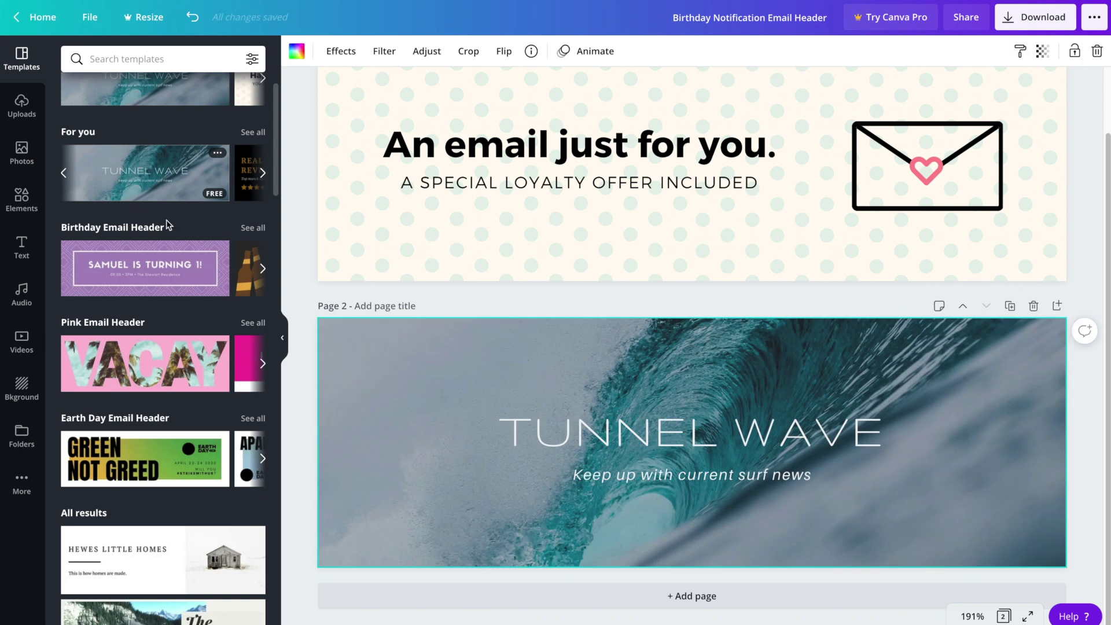
# Retitle the wave page 'NEWSLETTER' with the subtitle 'Our latest news sent right to your inbox.'.
pyautogui.click(684, 436)
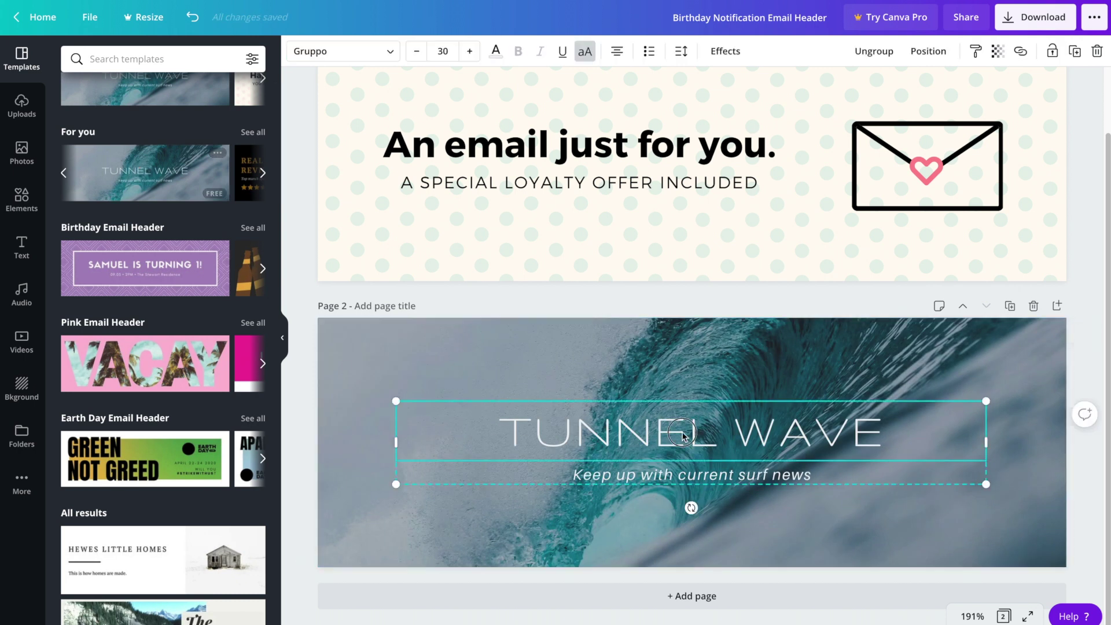
pyautogui.doubleClick(684, 436)
pyautogui.write('NEWSLETTER')
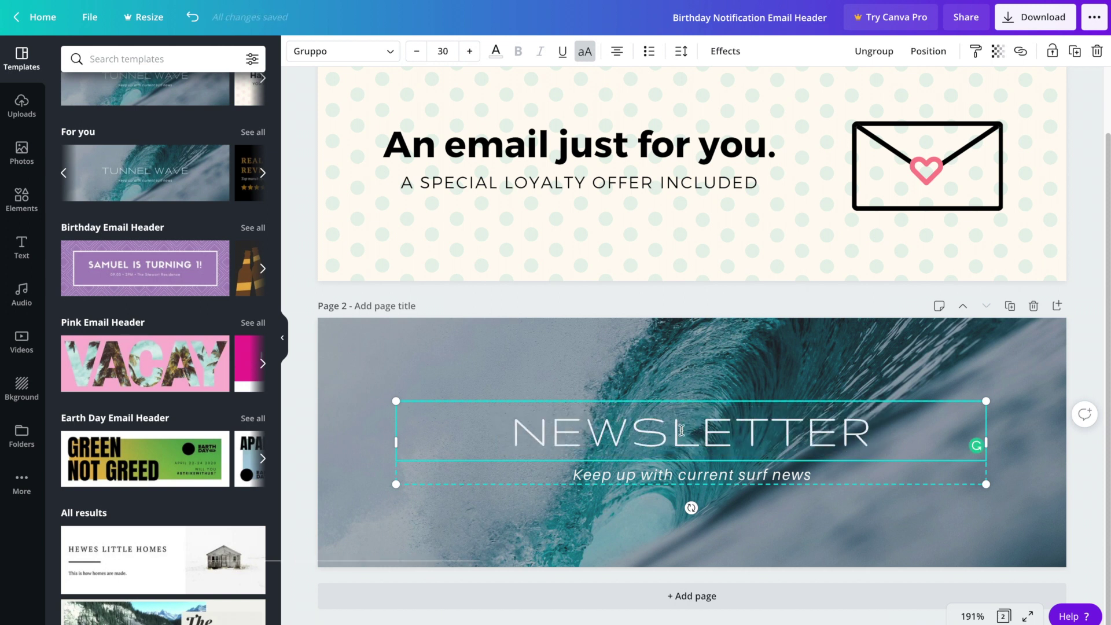
pyautogui.doubleClick(772, 473)
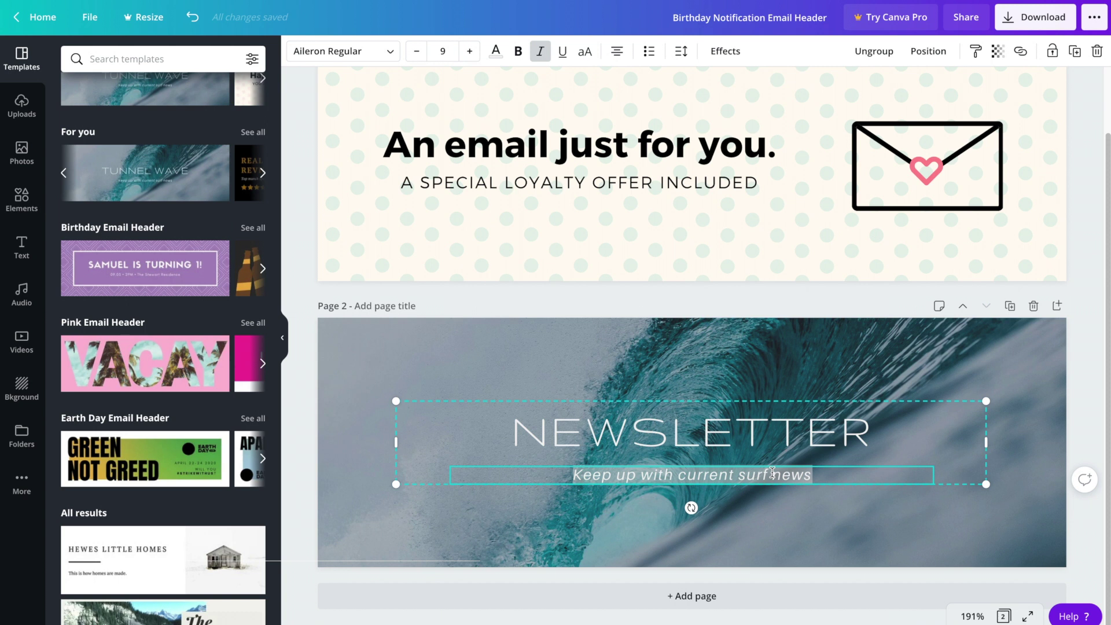
pyautogui.write('Our latest new')
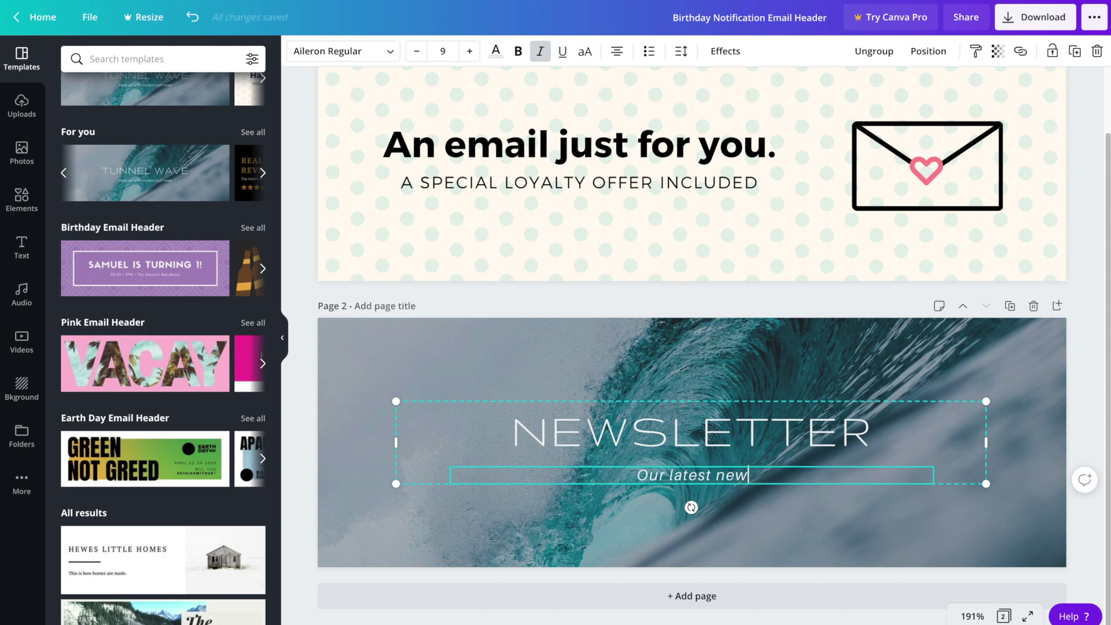
pyautogui.write('s sent right to your in')
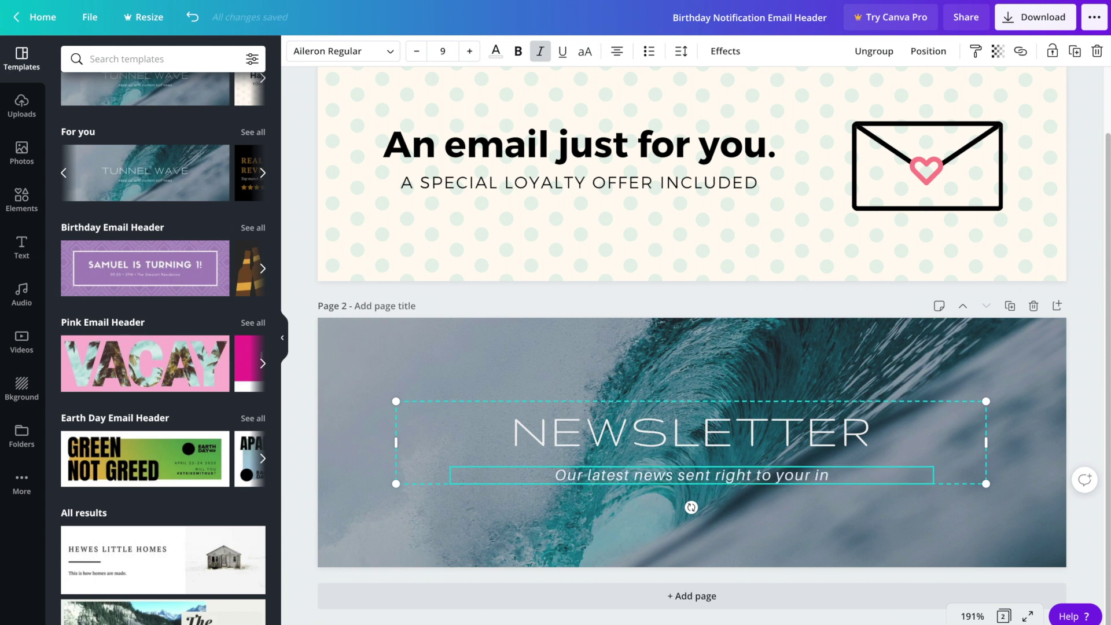
pyautogui.write('box.')
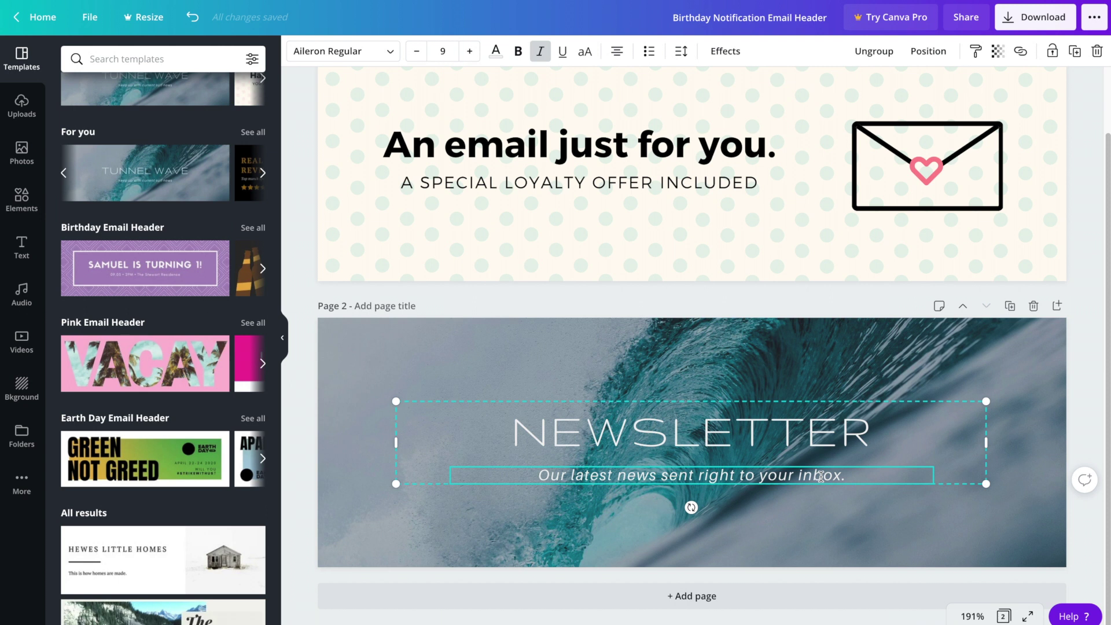
pyautogui.click(1075, 448)
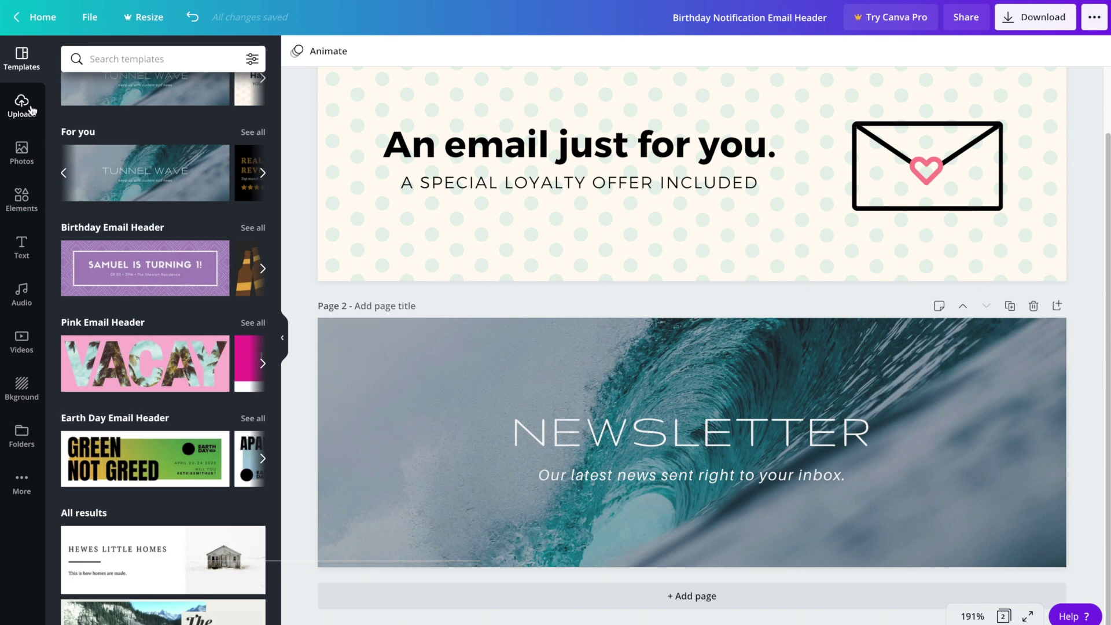
# From Photos, drop a pink polygon image onto page 2's background.
pyautogui.click(19, 153)
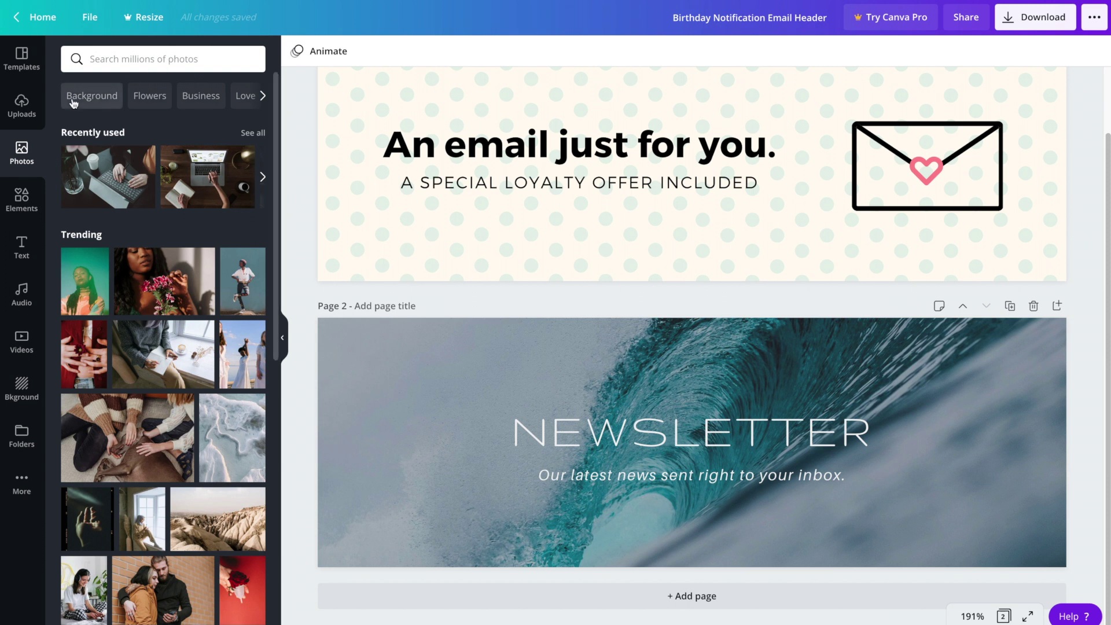
pyautogui.click(91, 96)
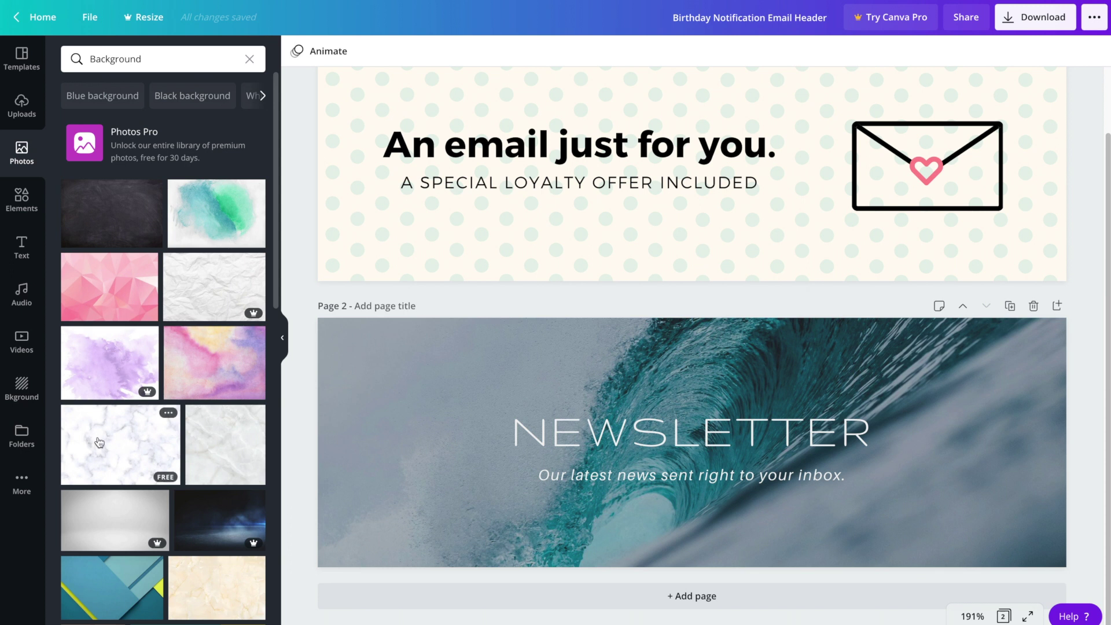
pyautogui.moveTo(115, 291); pyautogui.dragTo(332, 402)
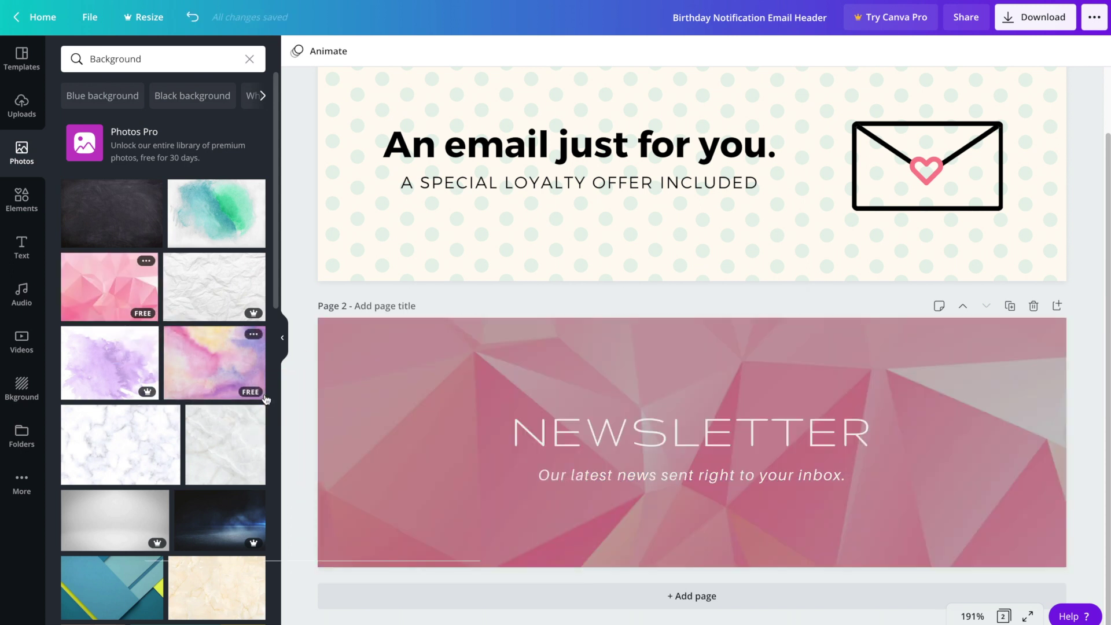
# Search photos for 'computer' and set the black-and-white laptop photo as page 2's background.
pyautogui.doubleClick(146, 62)
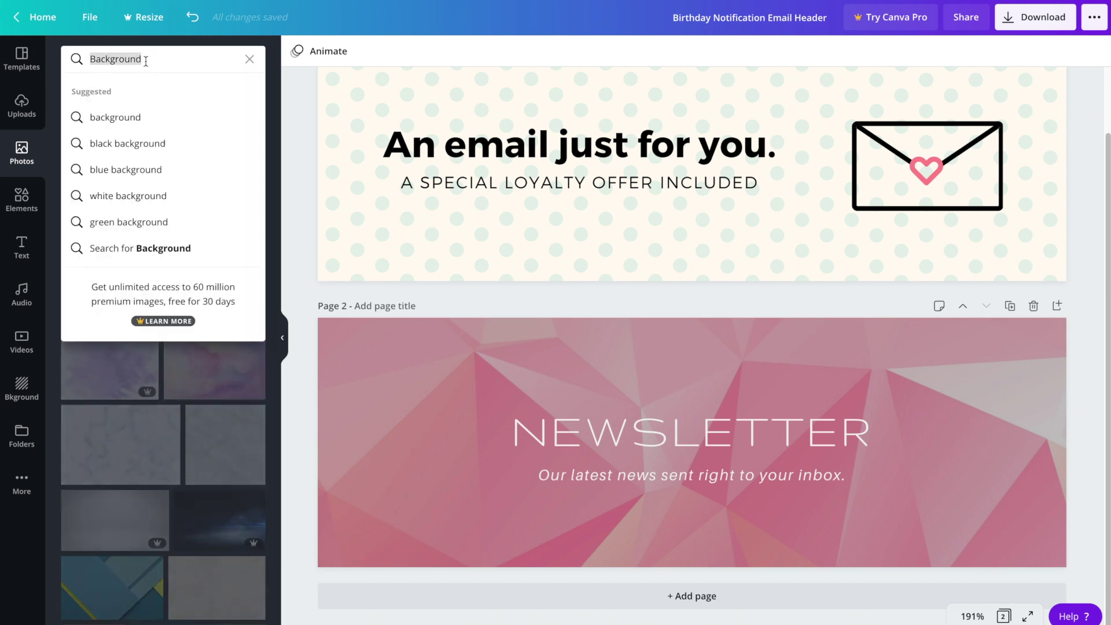
pyautogui.write('computer')
pyautogui.press('Return')
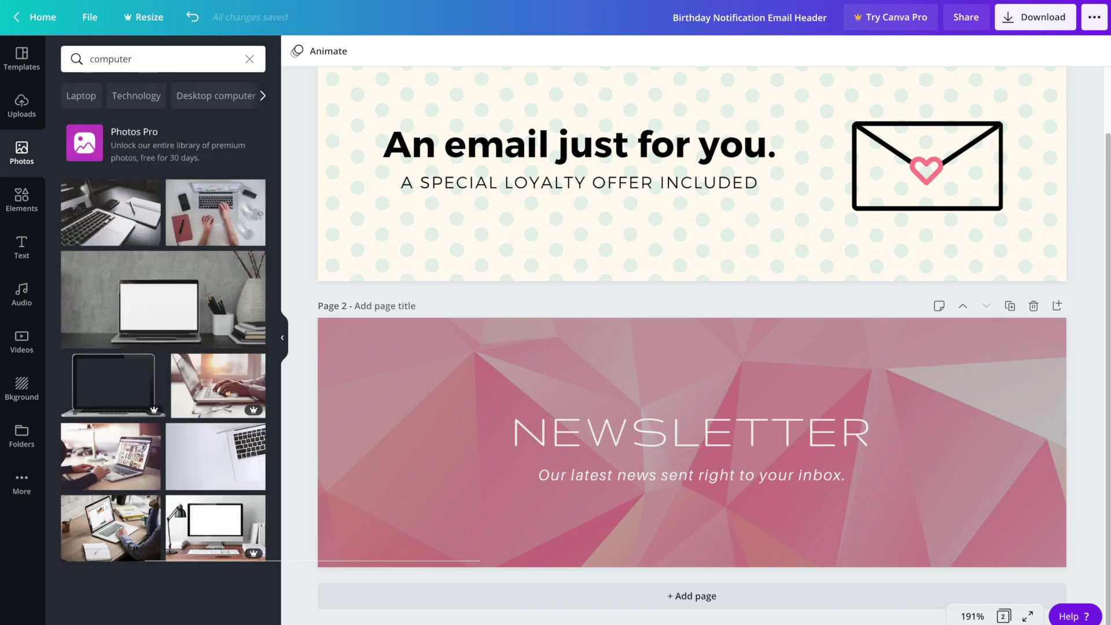
pyautogui.moveTo(111, 212); pyautogui.dragTo(313, 379)
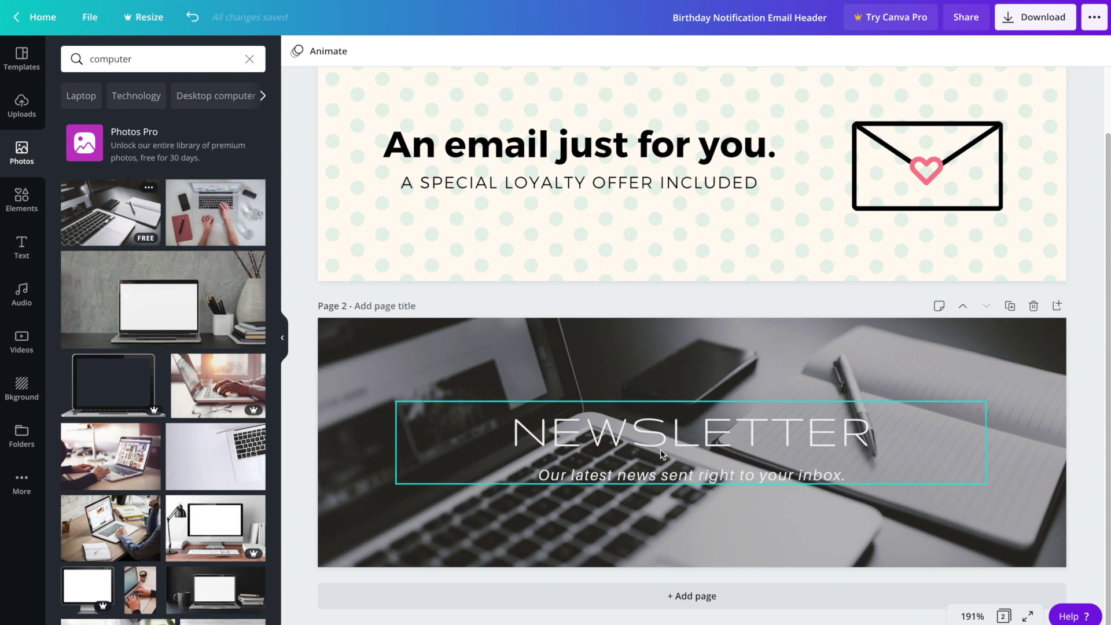
pyautogui.click(384, 331)
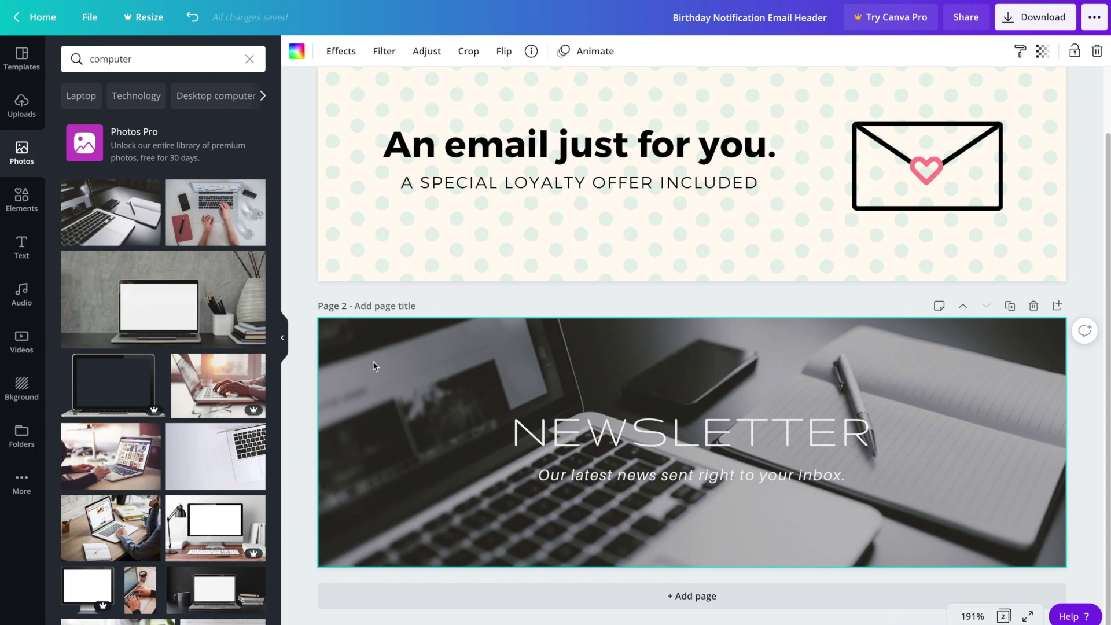
# Darken the laptop photo to brightness -51 and add a blank Page 3 with Ctrl+Enter.
pyautogui.click(435, 53)
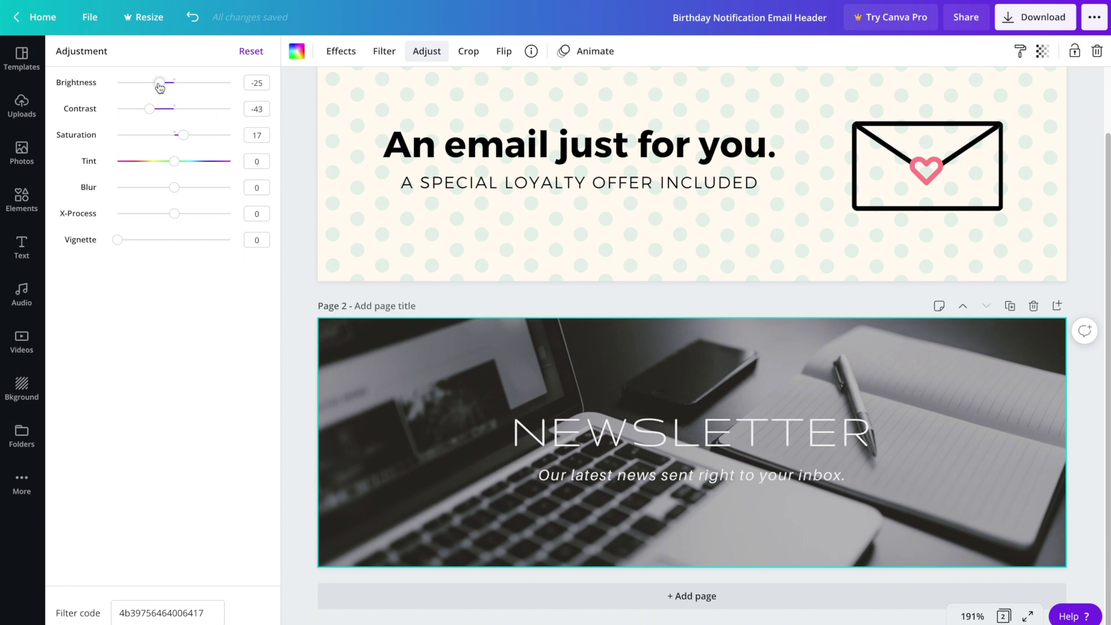
pyautogui.moveTo(161, 82); pyautogui.dragTo(144, 82)
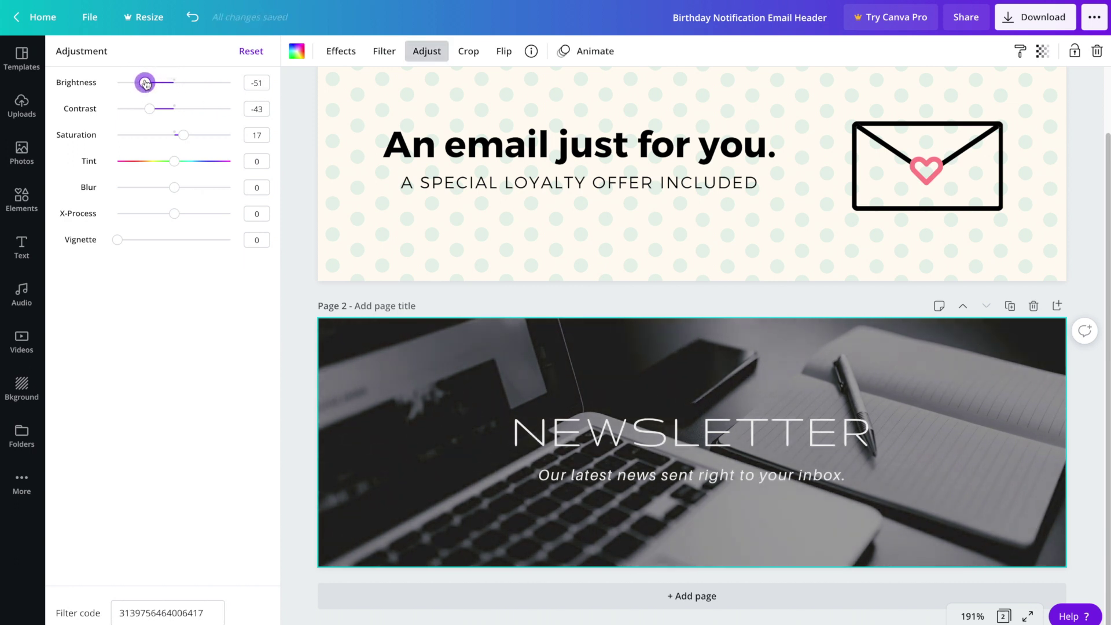
pyautogui.click(327, 361)
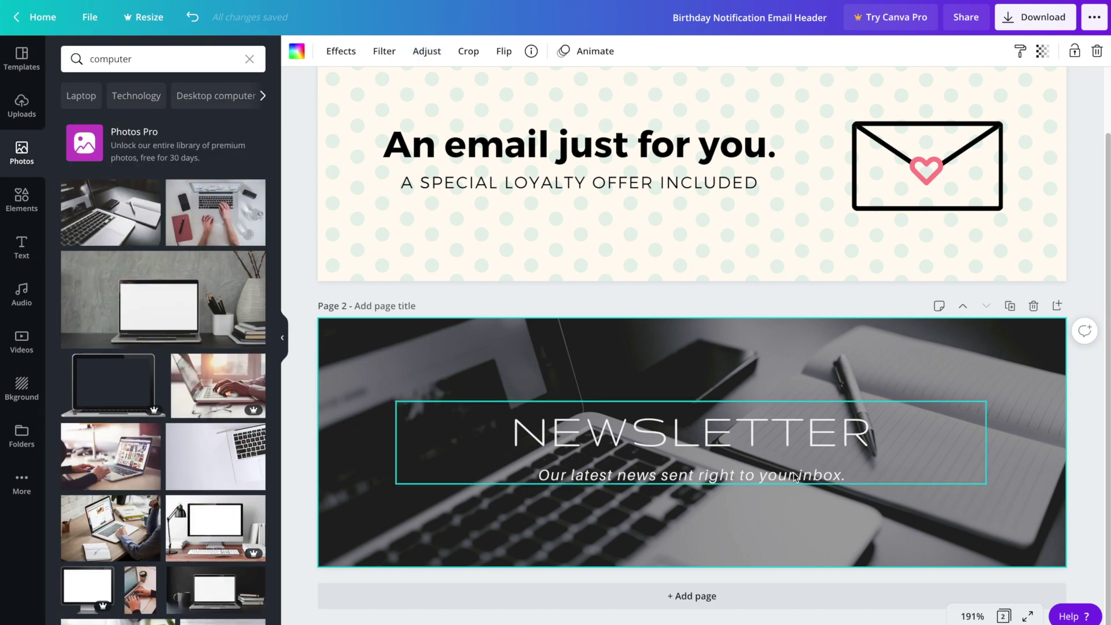
pyautogui.click(1095, 459)
pyautogui.hotkey('ctrl', 'Return')
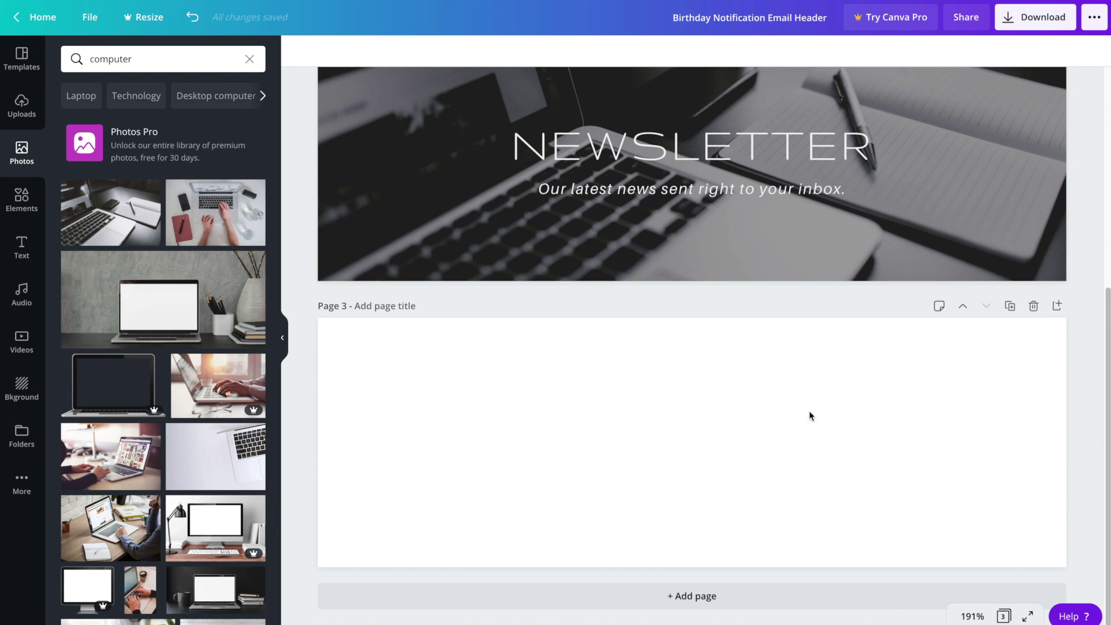
# Apply The Perfect Autumn template to Page 3 and retitle it 'BIG SAVINGS IN STORE'.
pyautogui.click(29, 62)
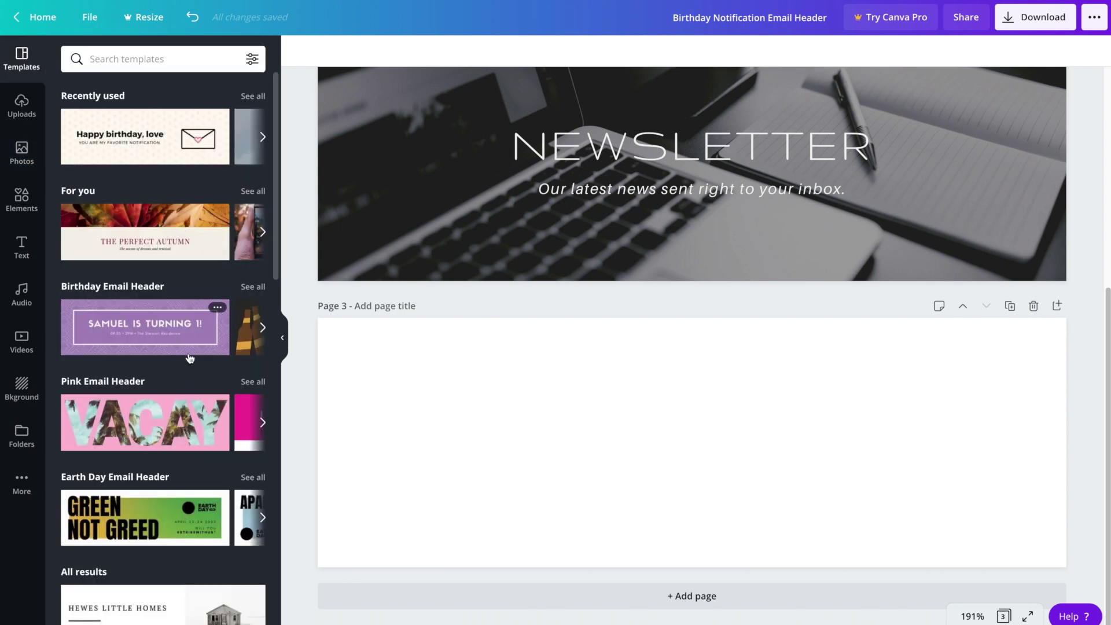
pyautogui.click(140, 227)
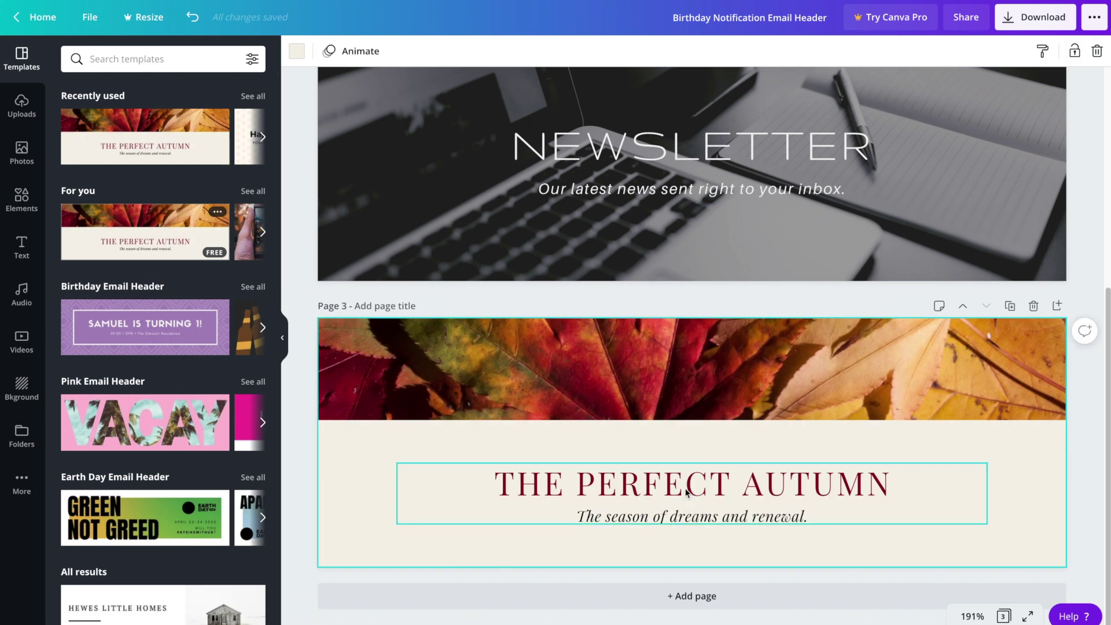
pyautogui.click(686, 492)
pyautogui.doubleClick(686, 492)
pyautogui.write('BIG SAVI')
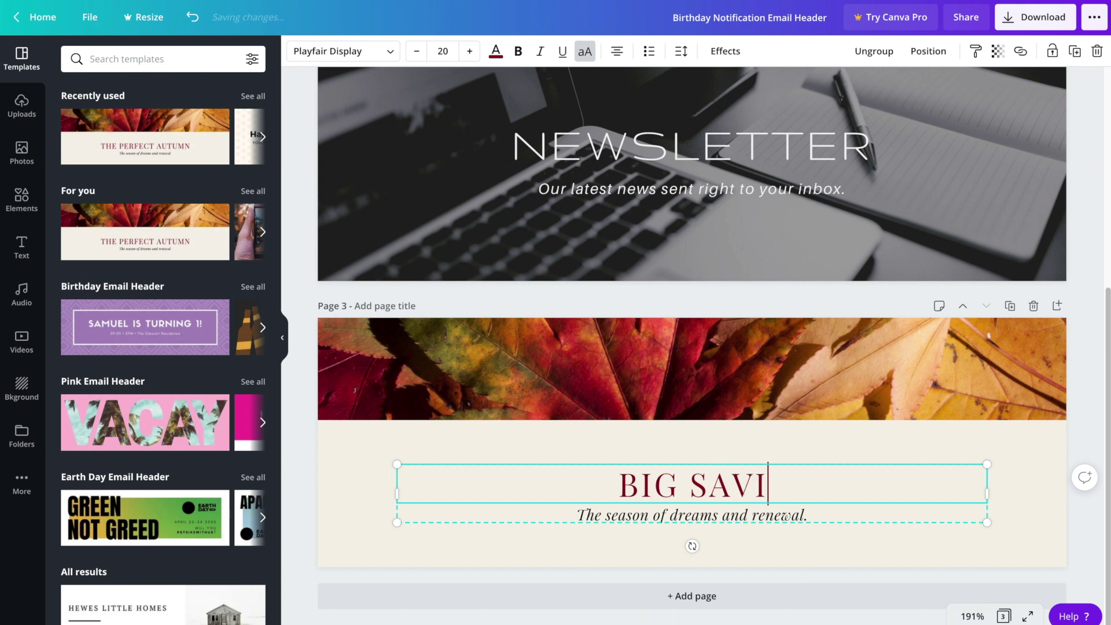
pyautogui.write('NGS IN STORE')
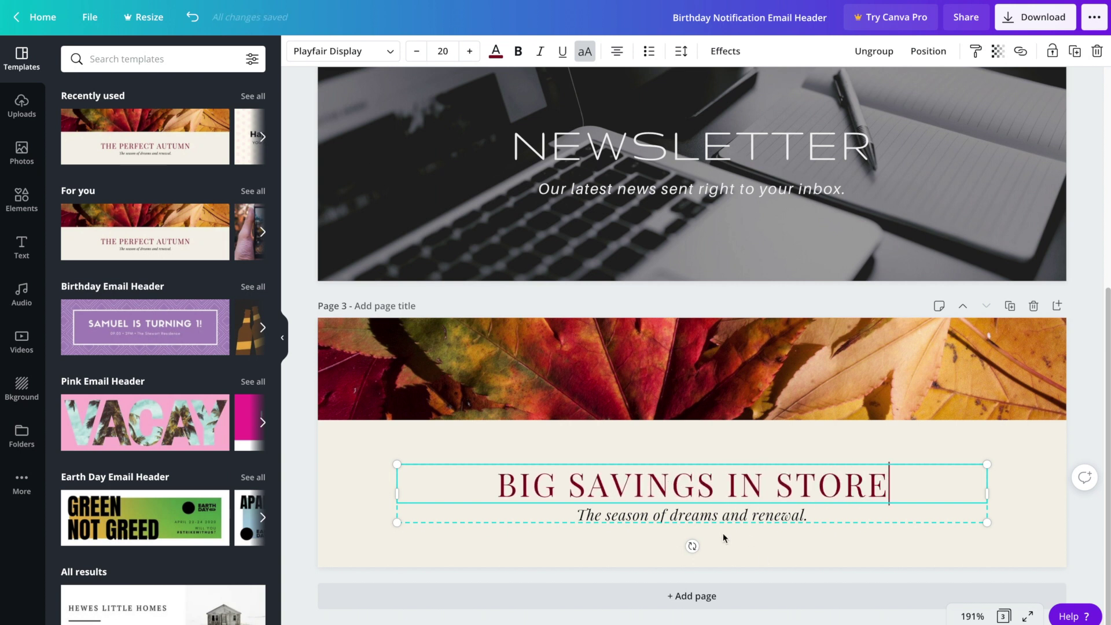
# Replace the subtitle with 'We're back open for business and can't wait to see you!'.
pyautogui.doubleClick(702, 517)
pyautogui.write("We're back op")
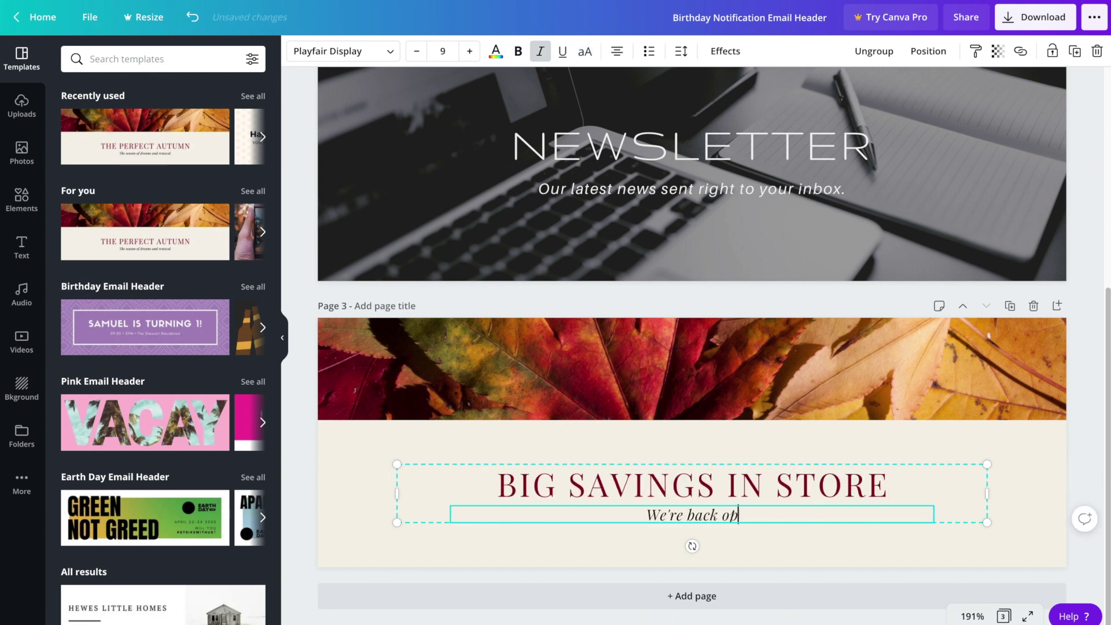
pyautogui.write("en for business and can't wait")
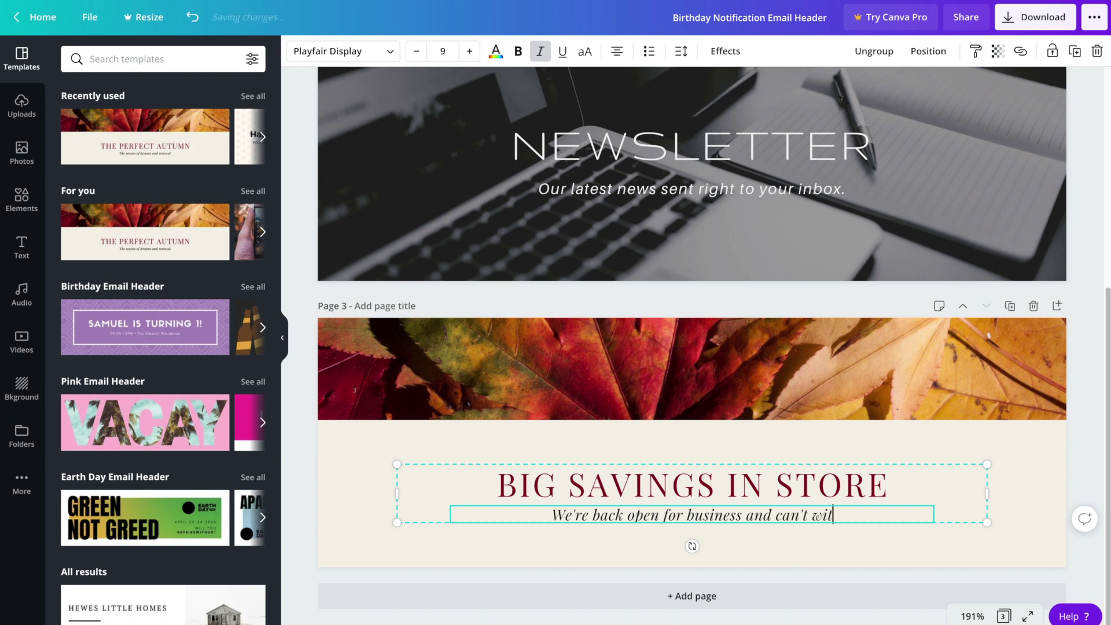
pyautogui.write(' to see you!')
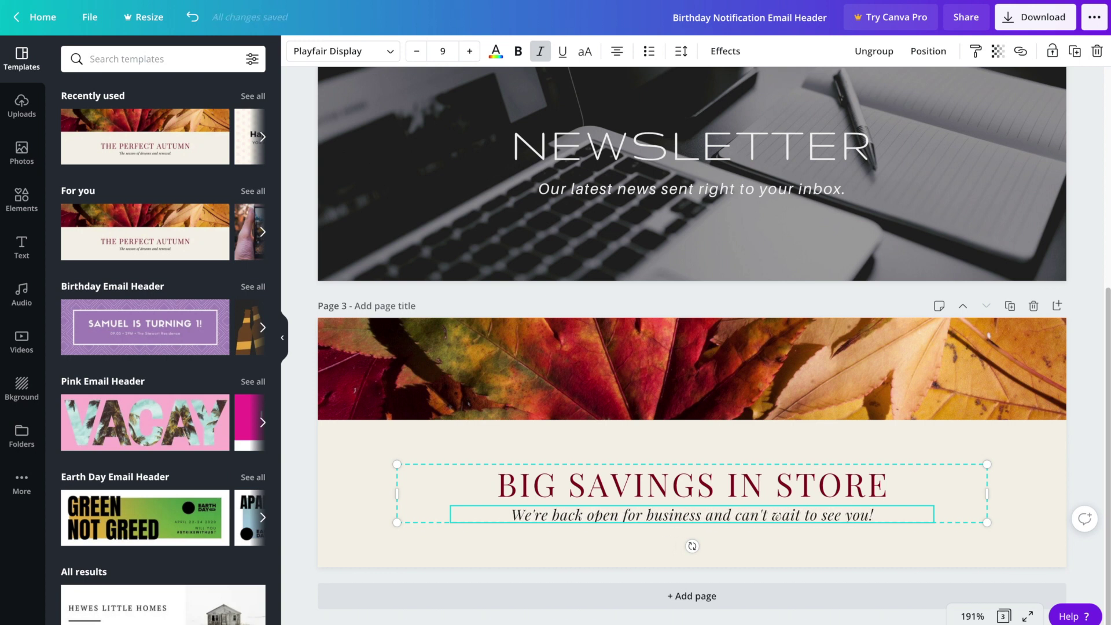
pyautogui.click(1077, 541)
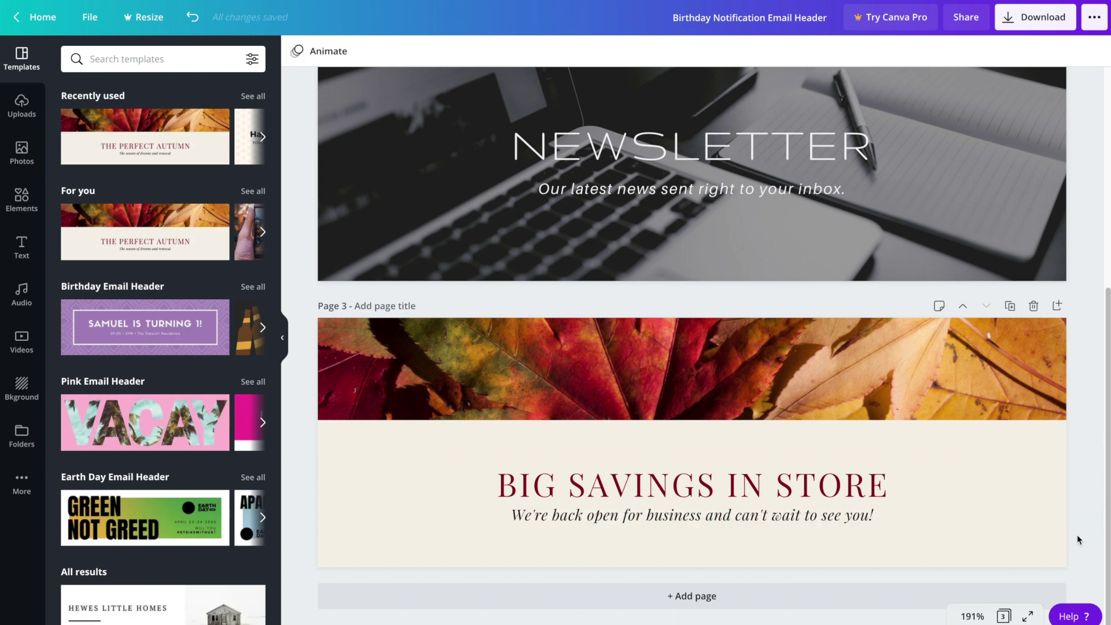
# Recolor the BIG SAVINGS IN STORE text group to dark brown #392222 after trying teal, black and grey.
pyautogui.click(850, 492)
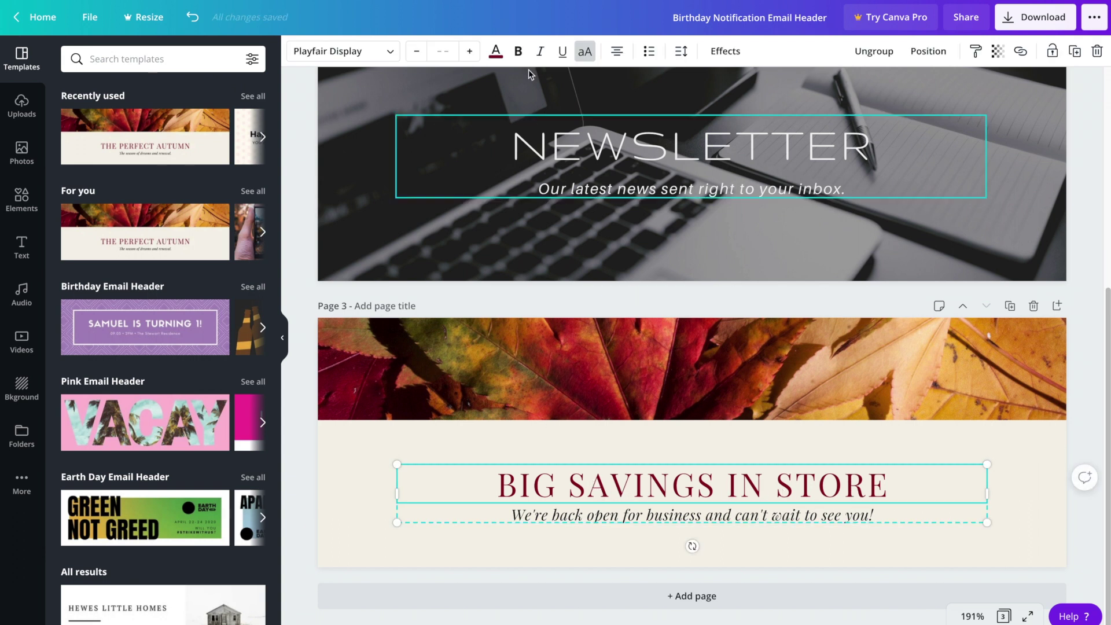
pyautogui.click(496, 52)
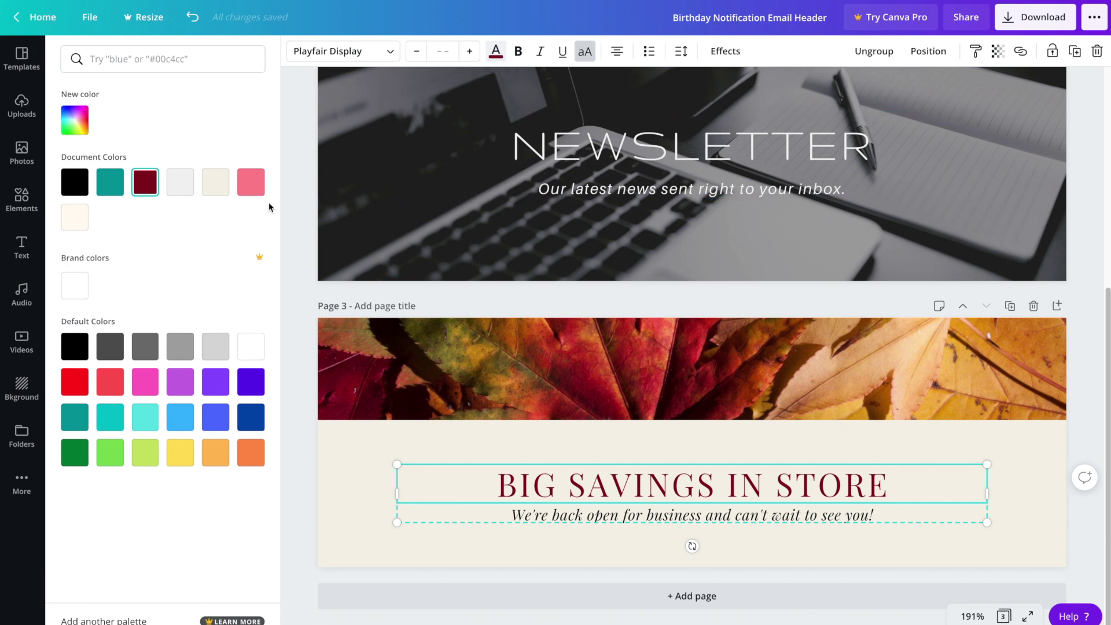
pyautogui.click(110, 181)
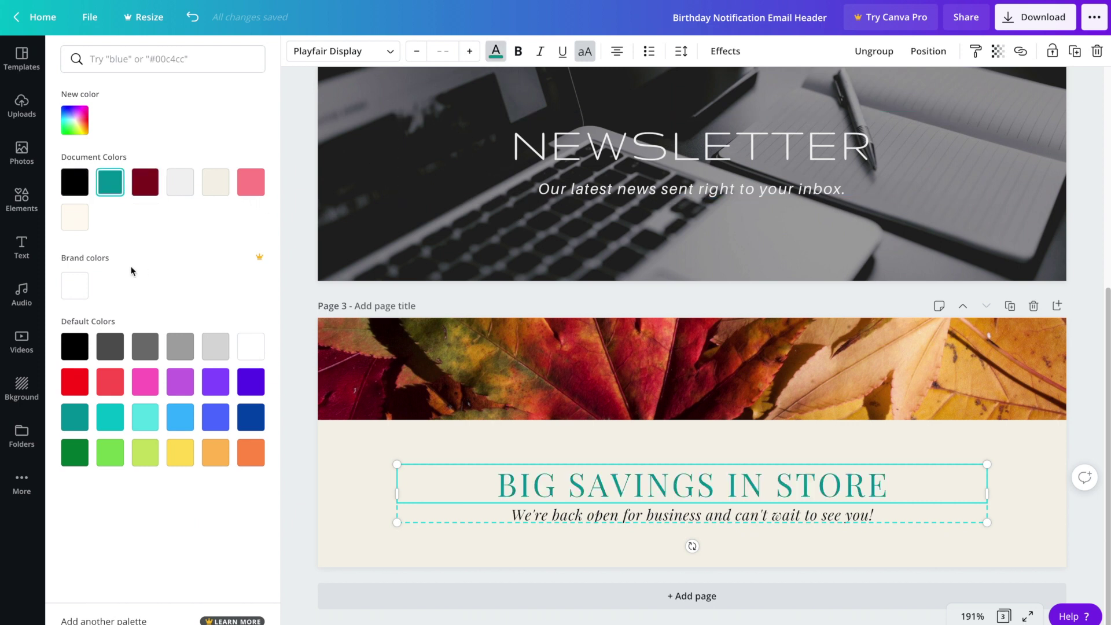
pyautogui.click(75, 181)
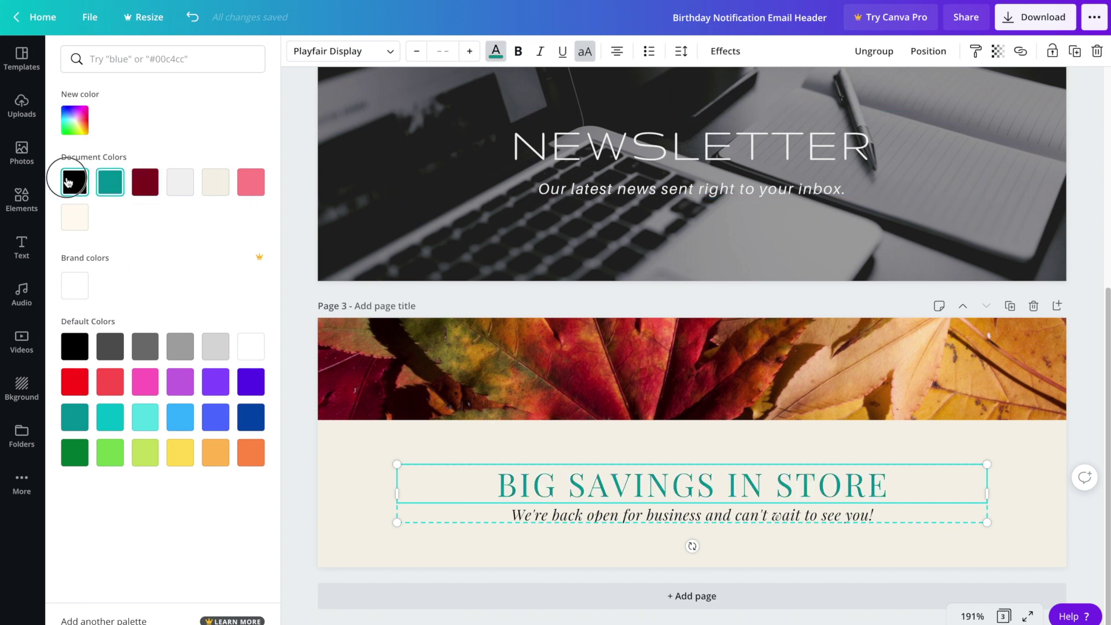
pyautogui.click(111, 354)
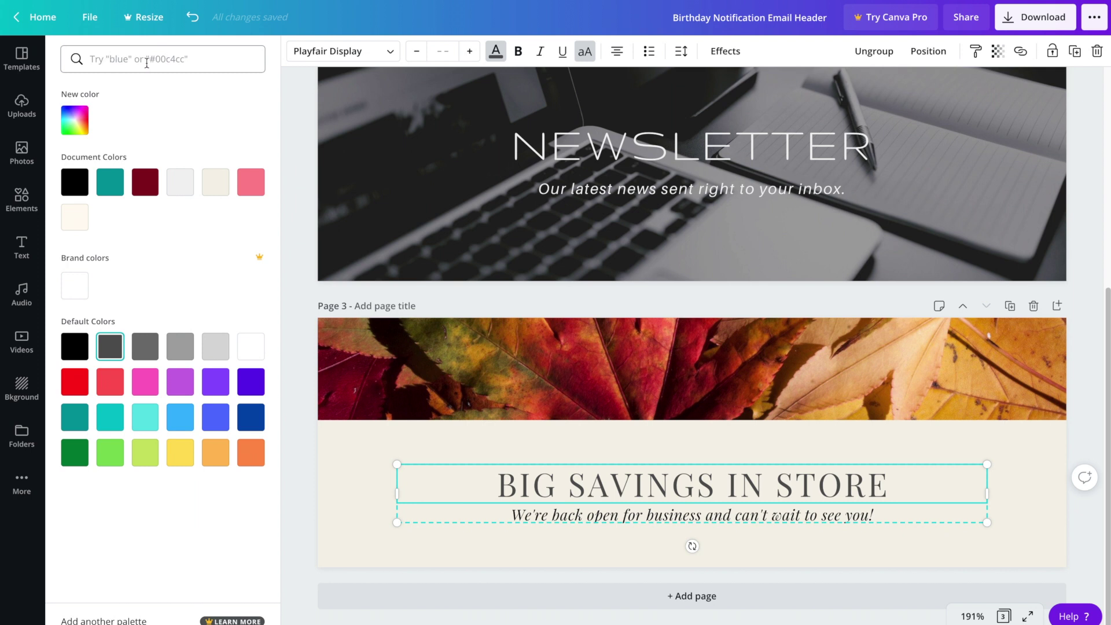
pyautogui.click(84, 121)
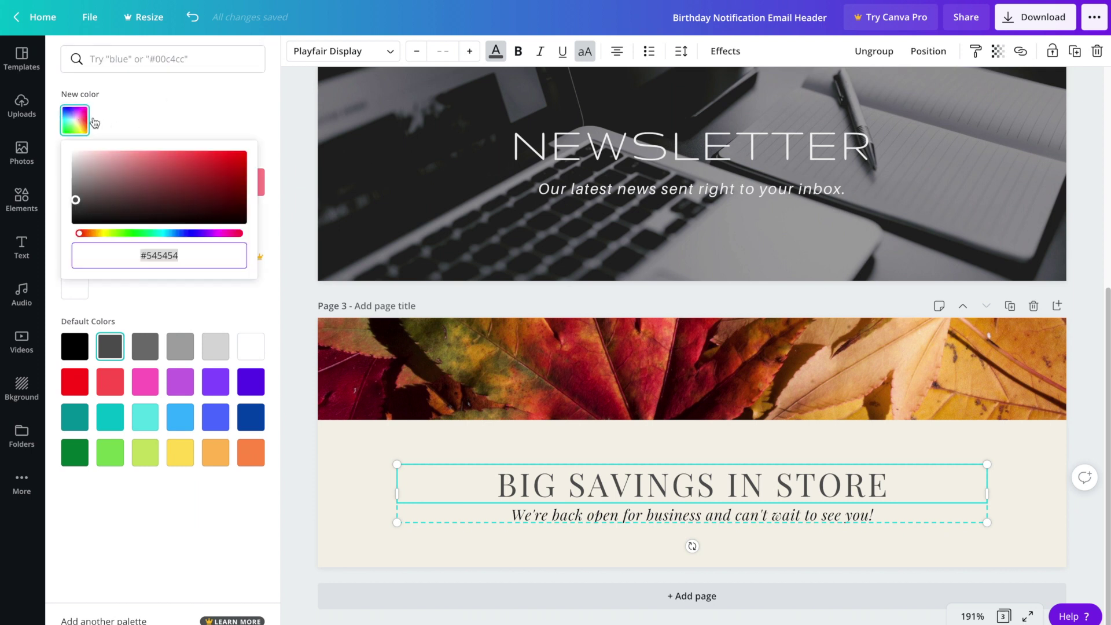
pyautogui.click(125, 178)
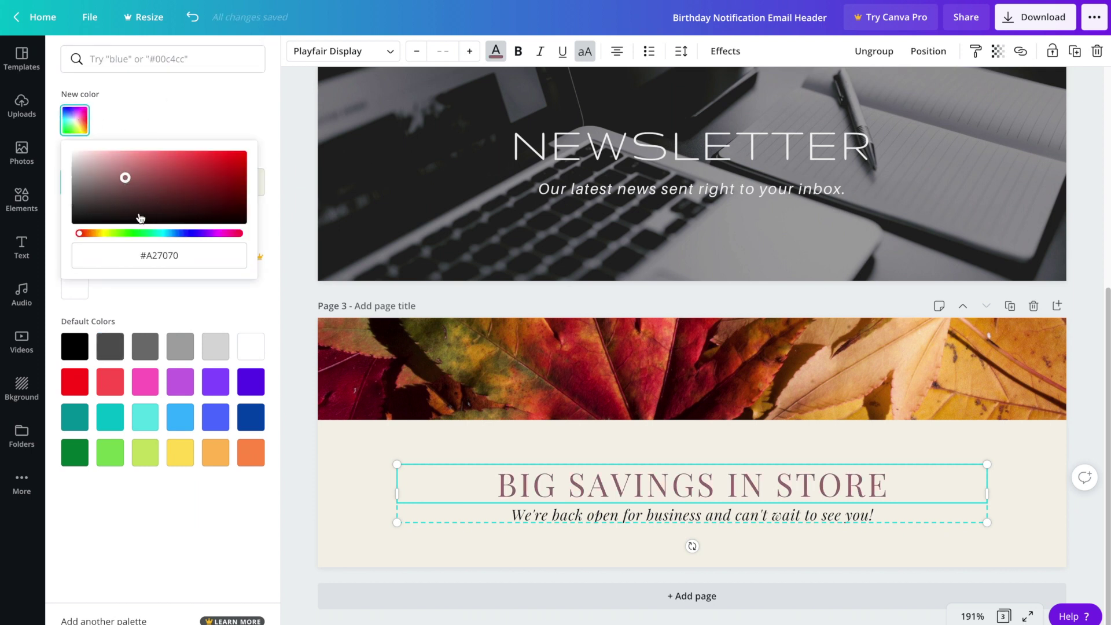
pyautogui.moveTo(141, 218)
pyautogui.mouseDown()
pyautogui.moveTo(203, 198)
pyautogui.moveTo(179, 212)
pyautogui.moveTo(142, 208)
pyautogui.mouseUp()
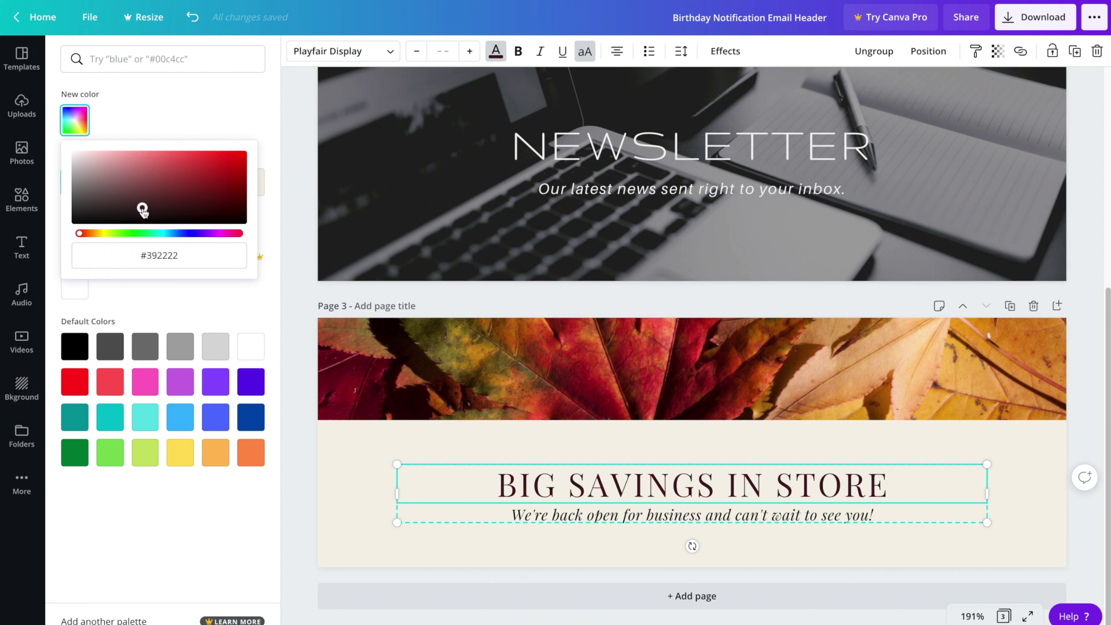
pyautogui.click(282, 224)
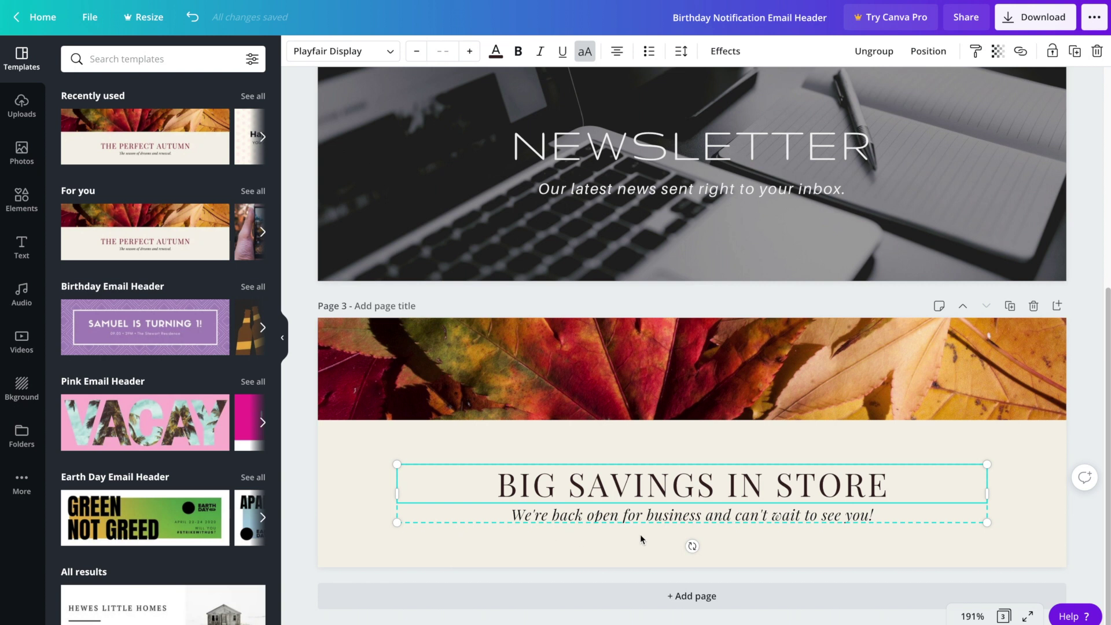
pyautogui.click(639, 516)
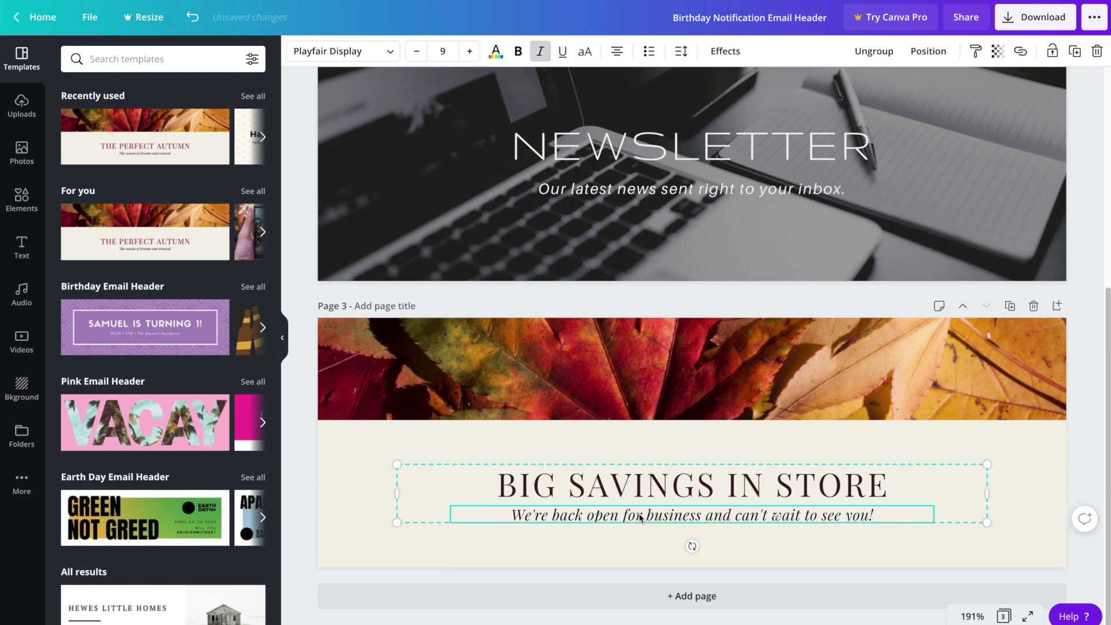
pyautogui.click(334, 54)
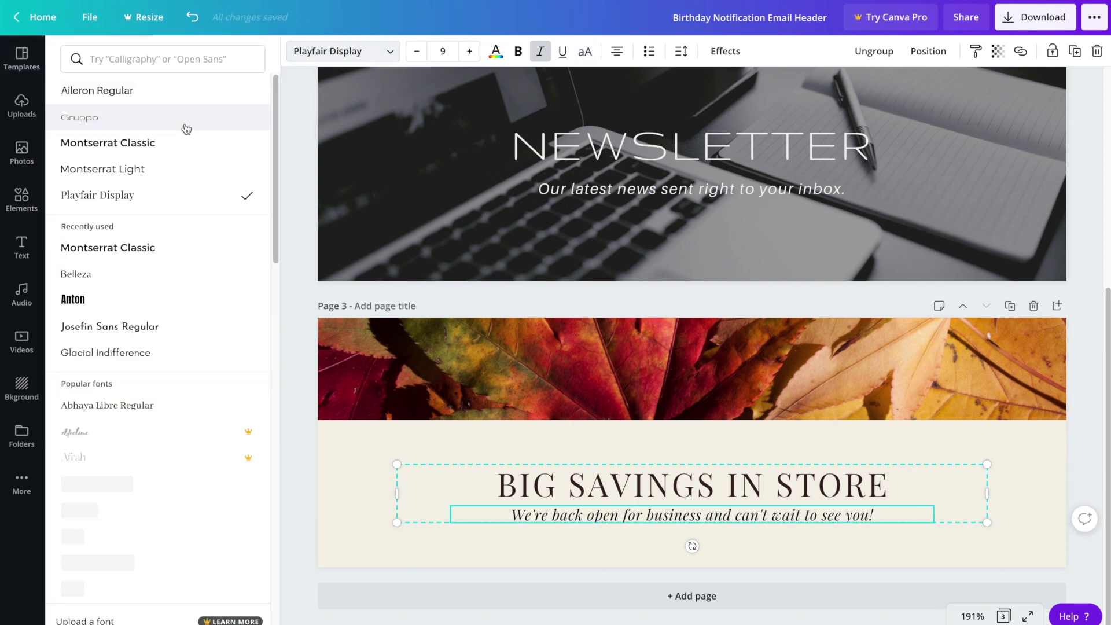
pyautogui.click(167, 175)
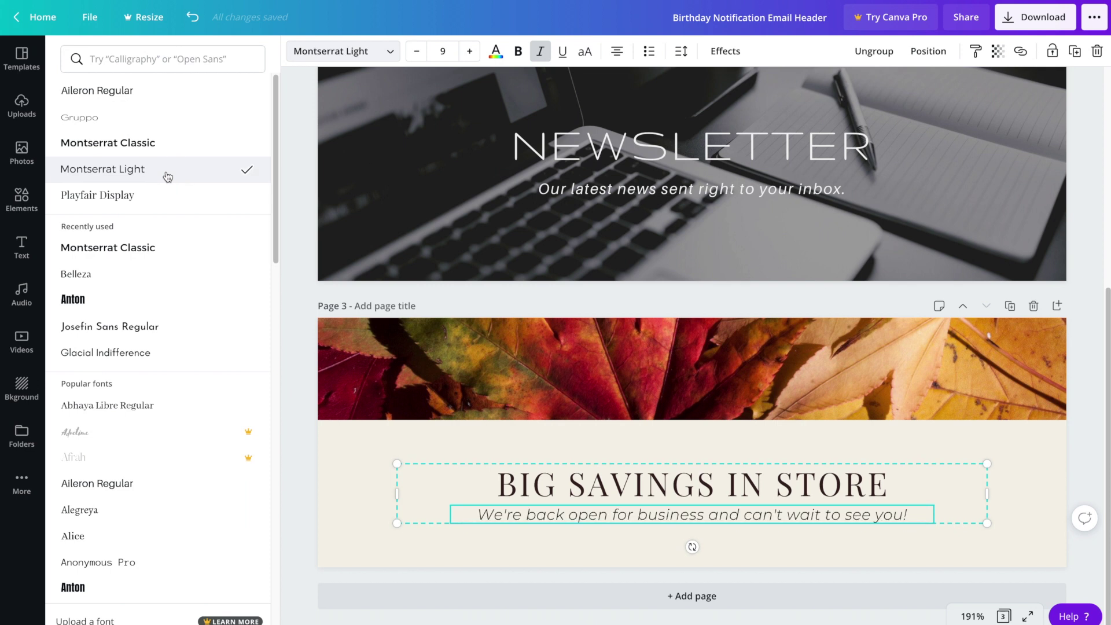
pyautogui.click(167, 200)
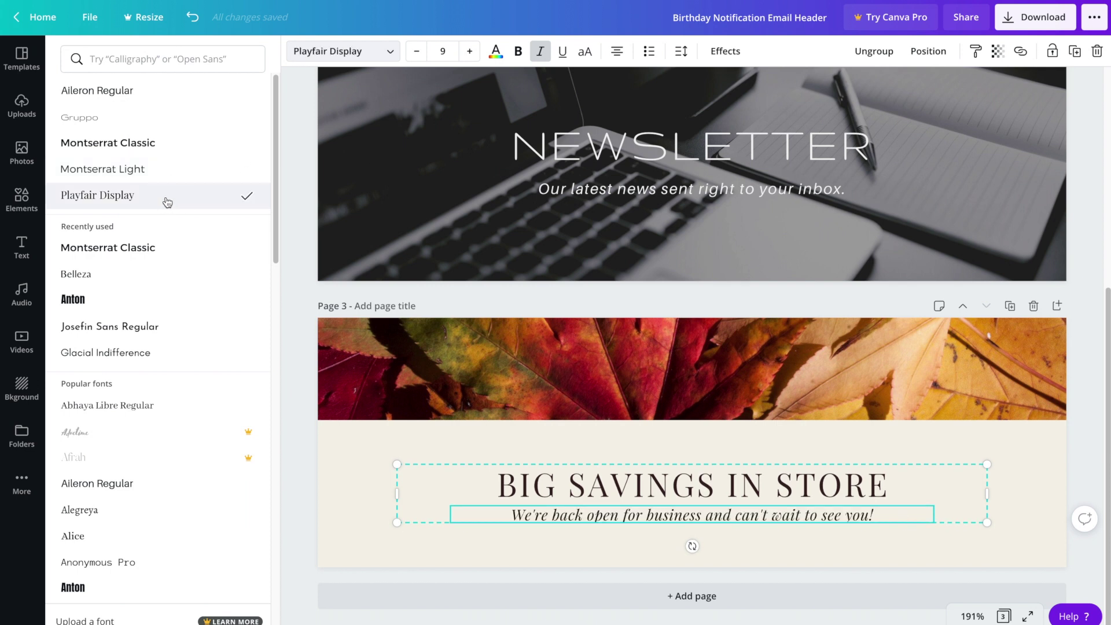
pyautogui.click(291, 466)
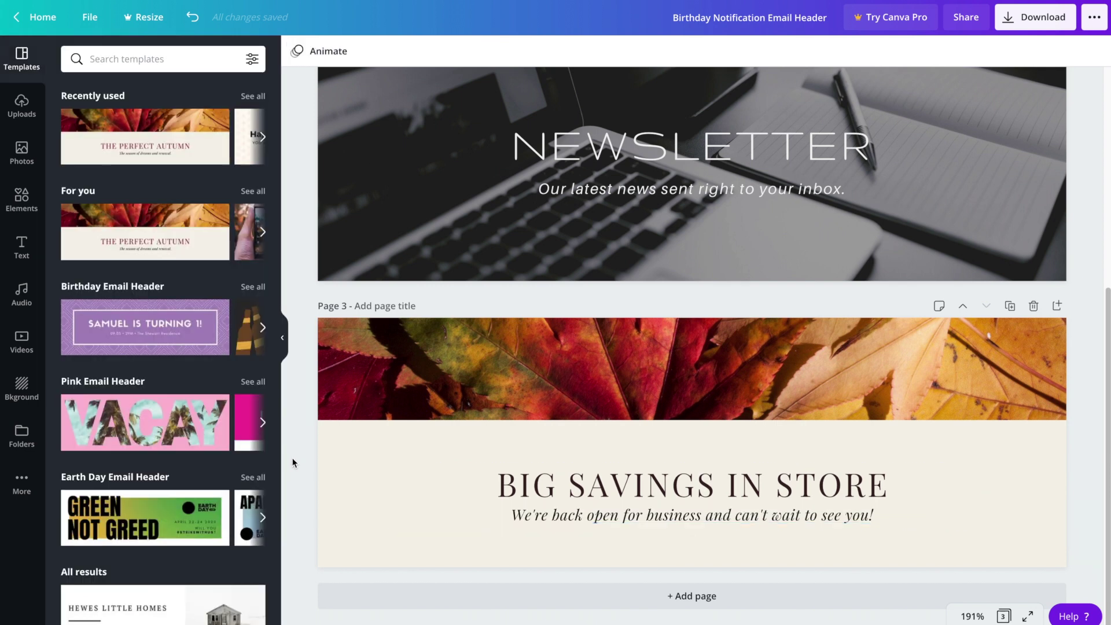
pyautogui.click(342, 451)
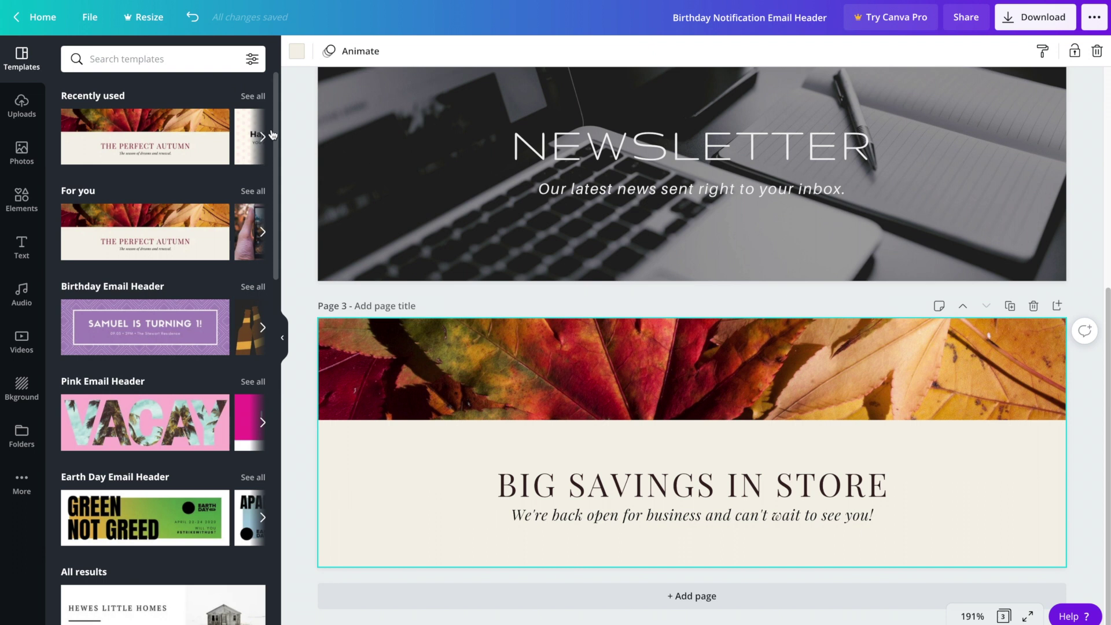
# Set page 3's background to the beige document colour after trying brown, grey and white.
pyautogui.click(298, 51)
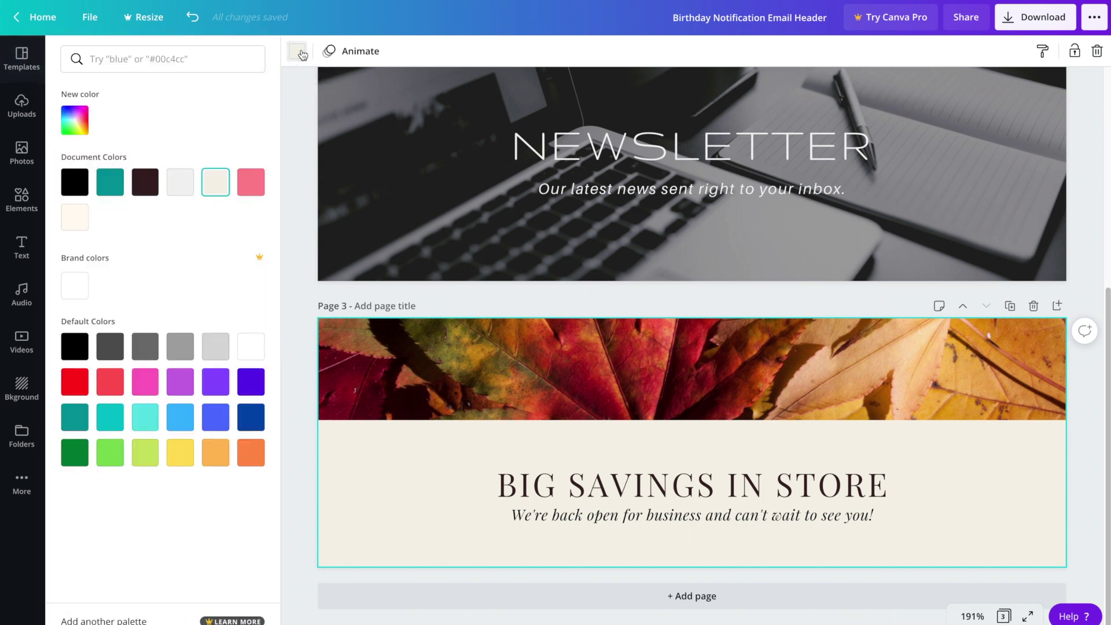
pyautogui.click(146, 183)
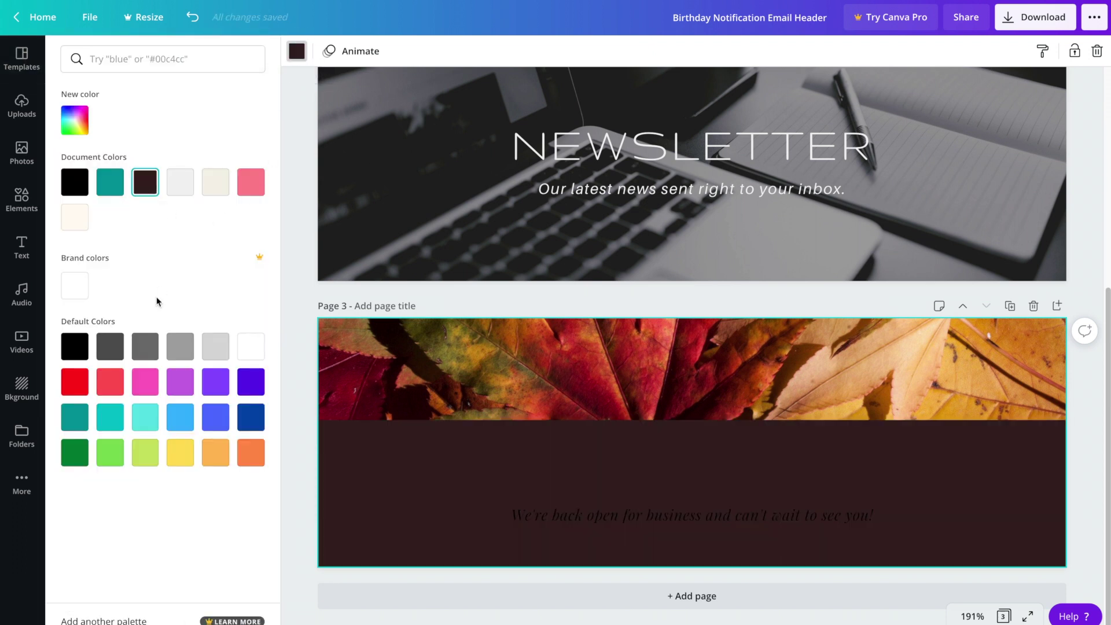
pyautogui.click(212, 347)
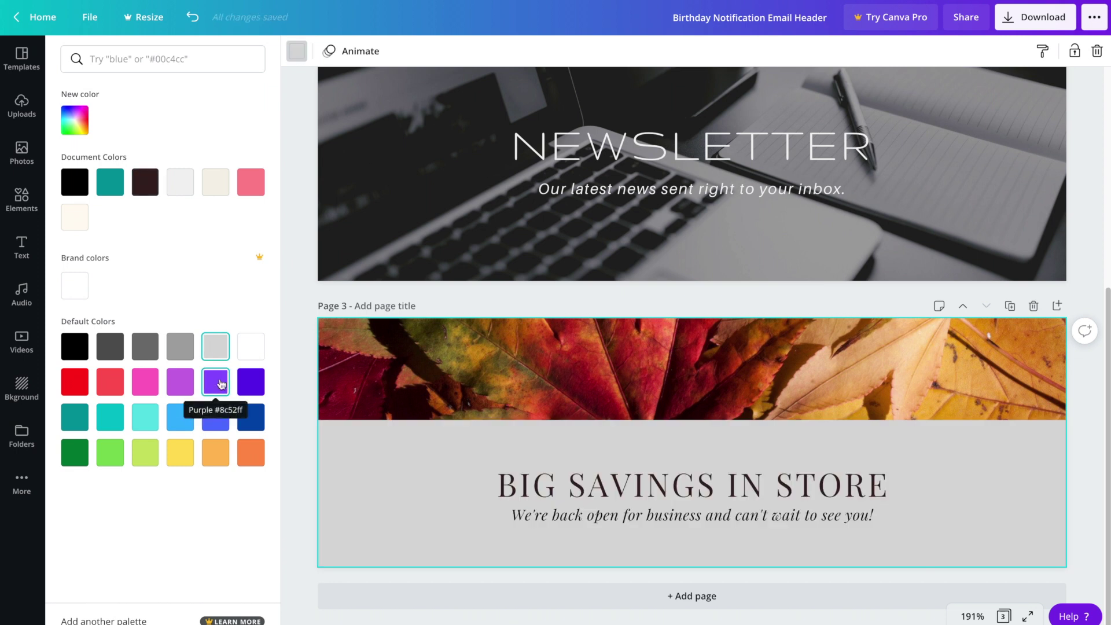
pyautogui.click(252, 346)
pyautogui.click(85, 223)
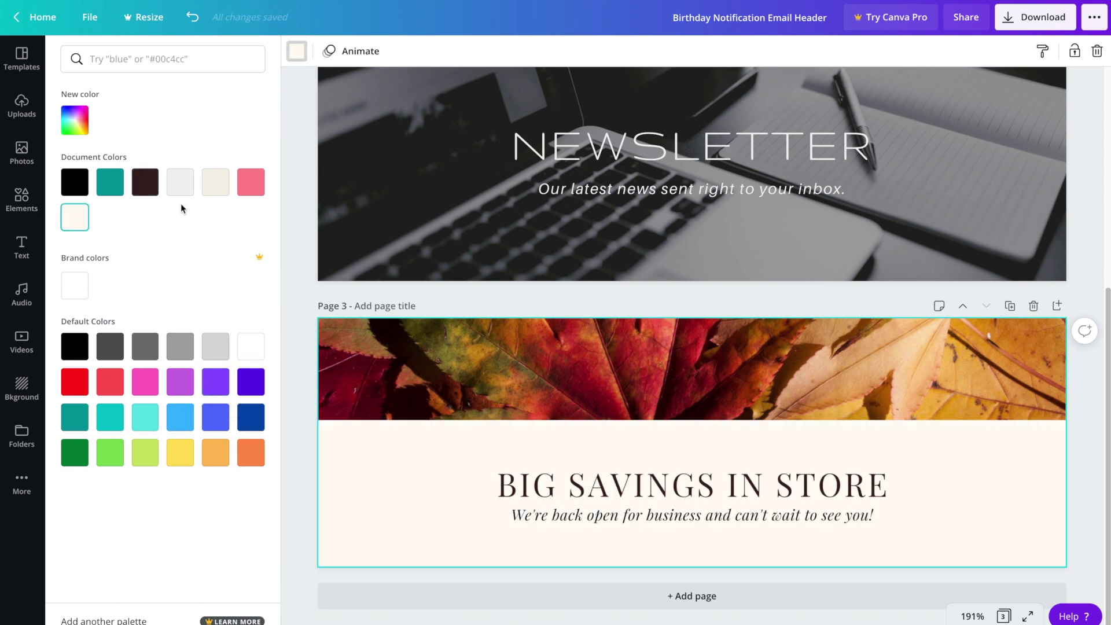
pyautogui.click(218, 191)
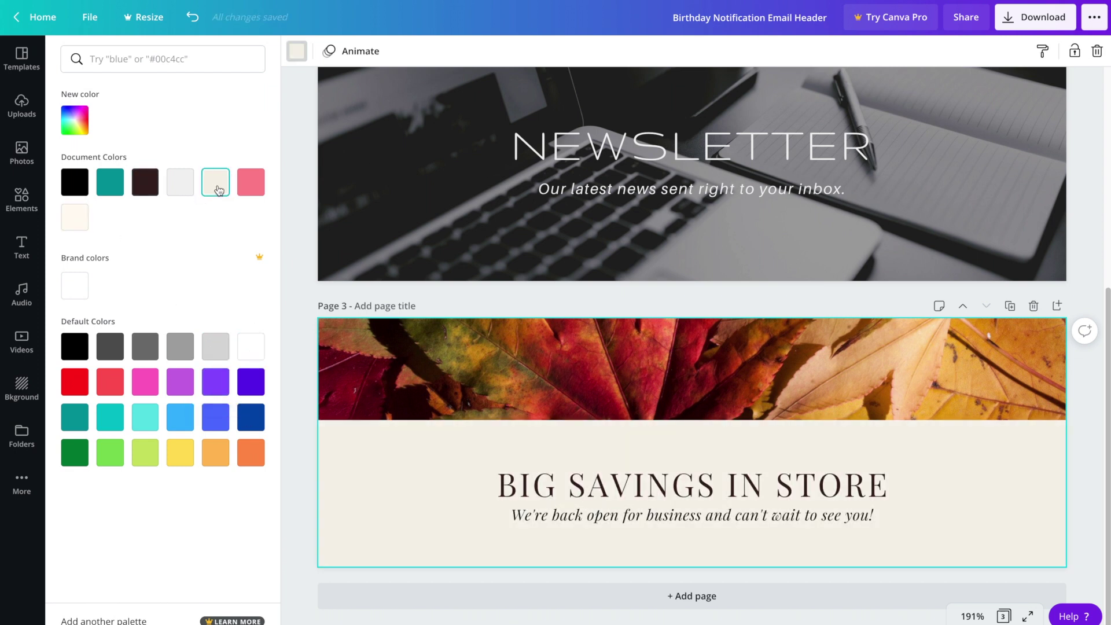
pyautogui.click(299, 444)
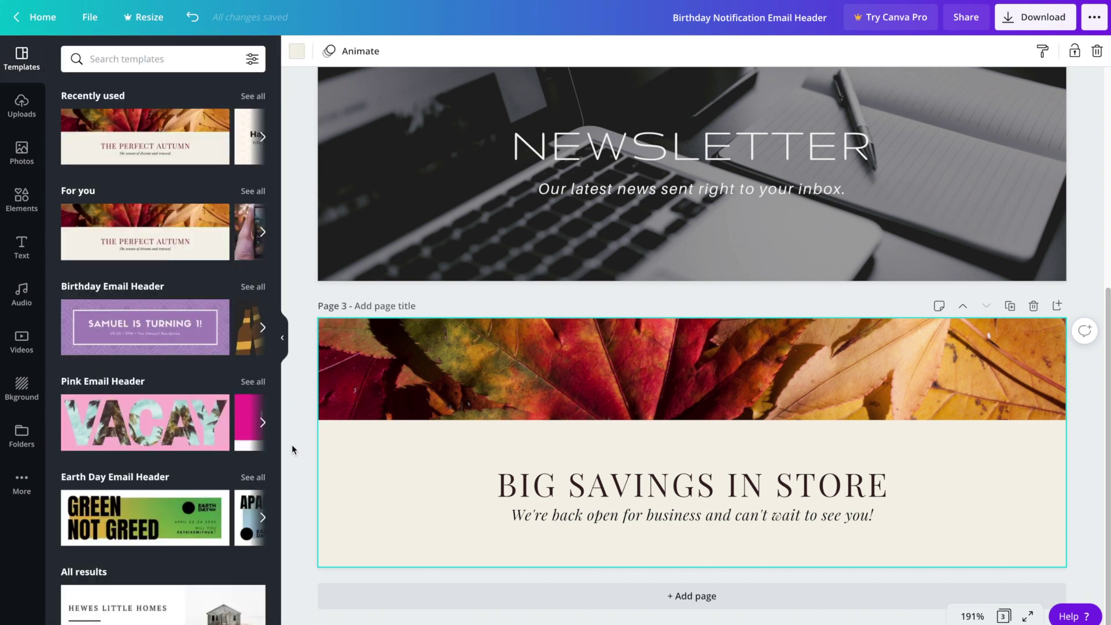
# Delete the autumn leaf photo from page 3.
pyautogui.click(515, 375)
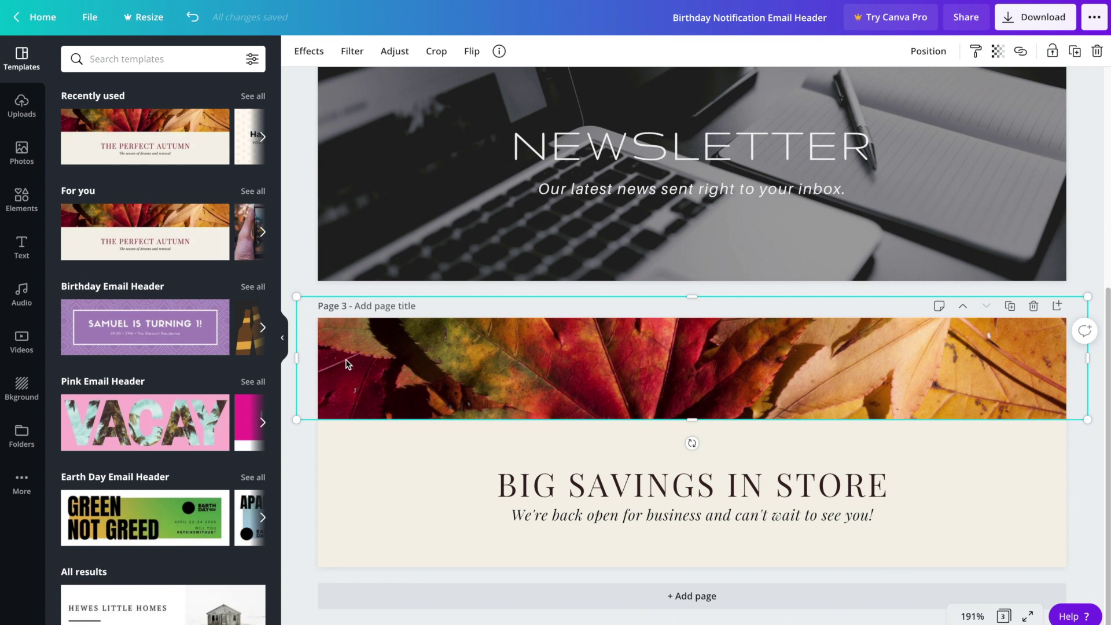
pyautogui.moveTo(338, 344); pyautogui.dragTo(346, 380)
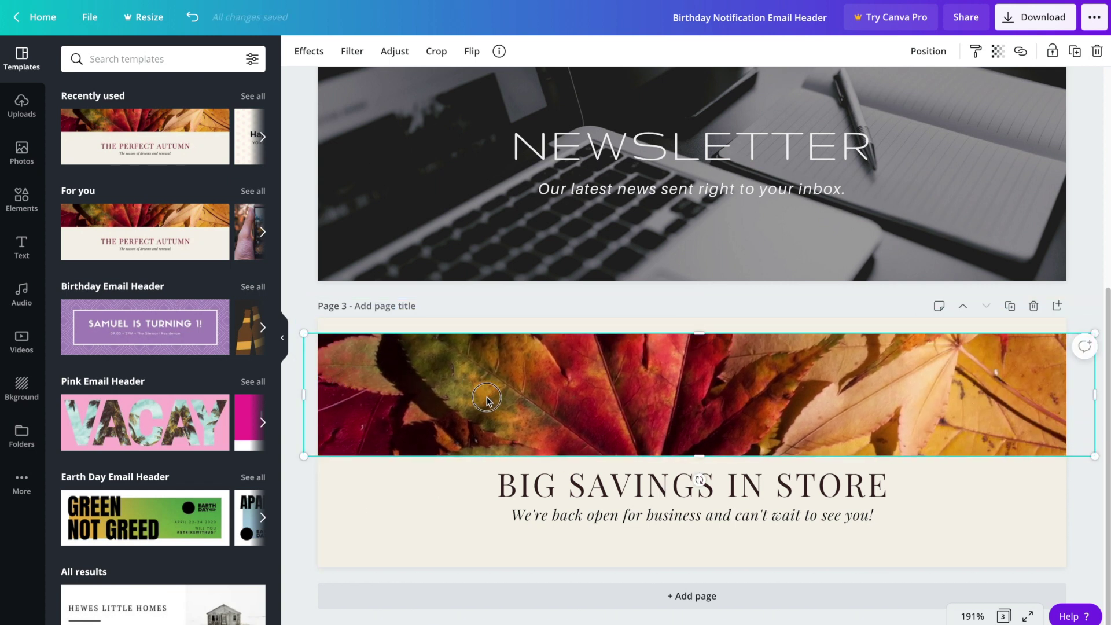
pyautogui.moveTo(486, 399); pyautogui.dragTo(478, 375)
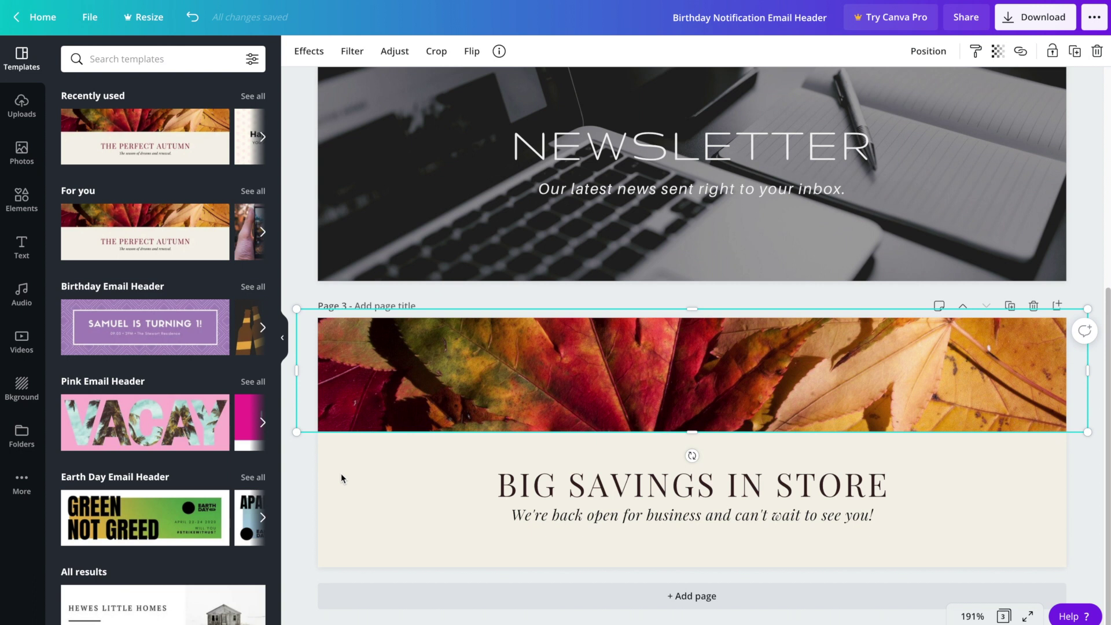
pyautogui.click(1096, 52)
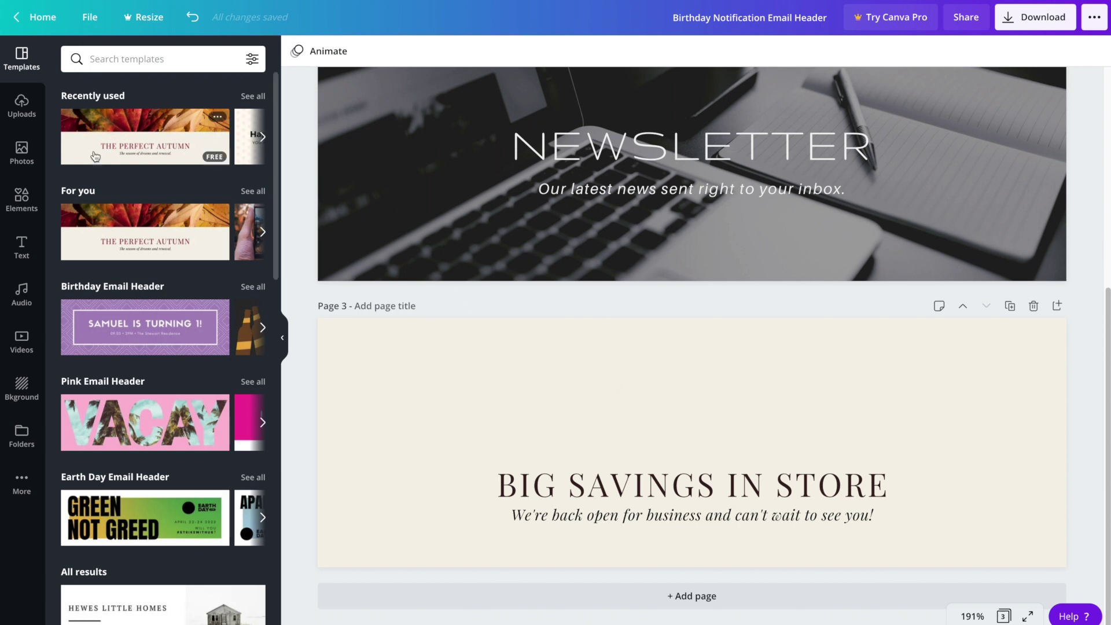
# Add the OPEN sign photo from a 'store' search and stretch it across page 3's top.
pyautogui.click(21, 153)
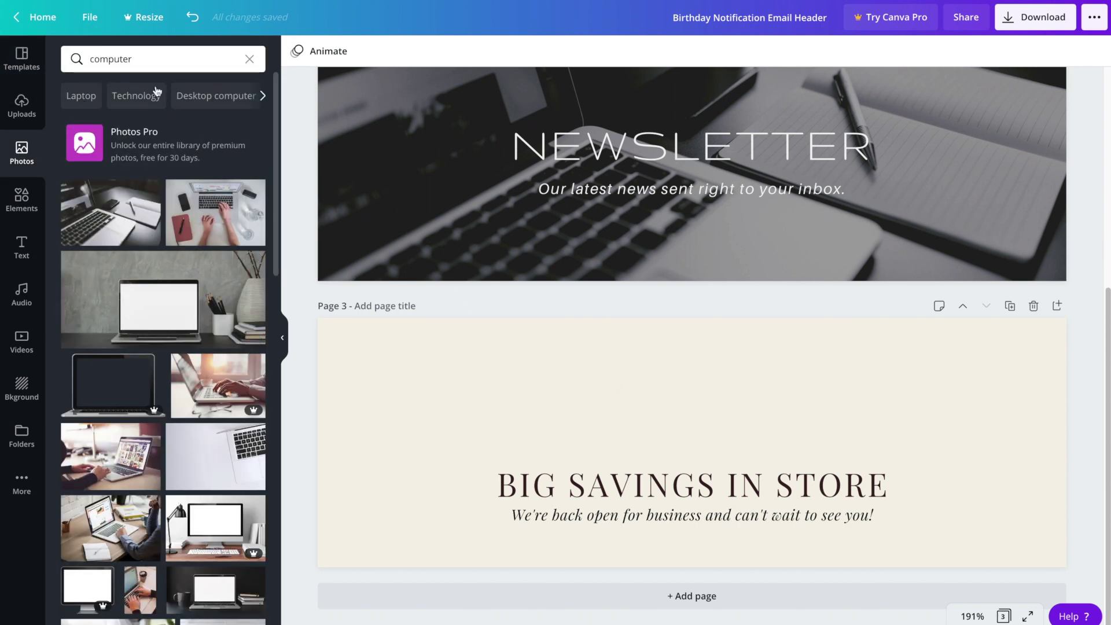
pyautogui.click(184, 60)
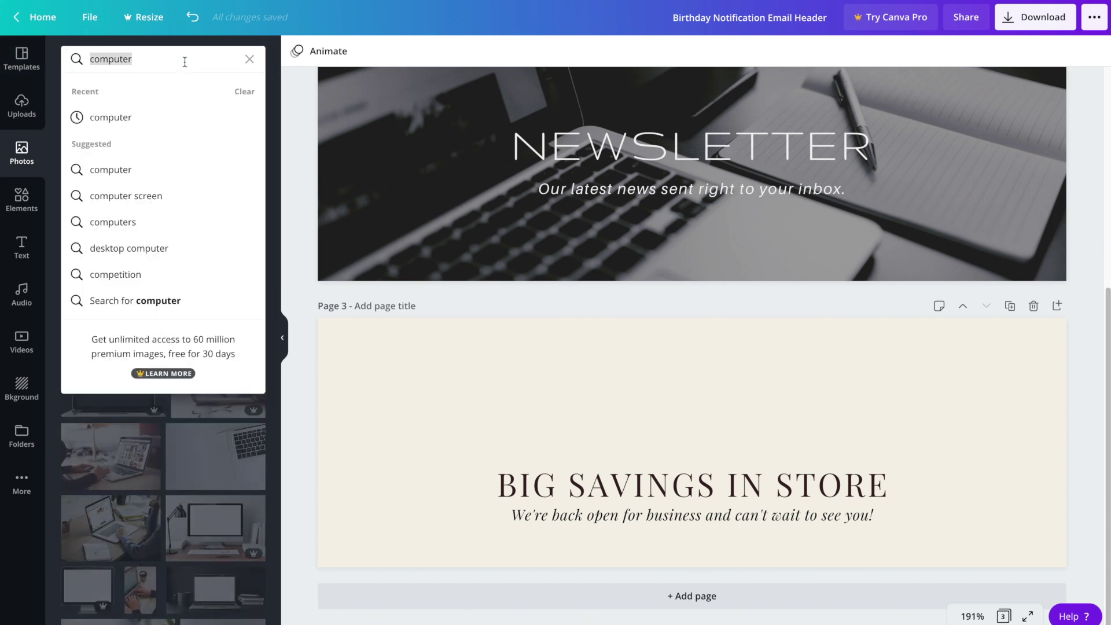
pyautogui.write('store')
pyautogui.press('Return')
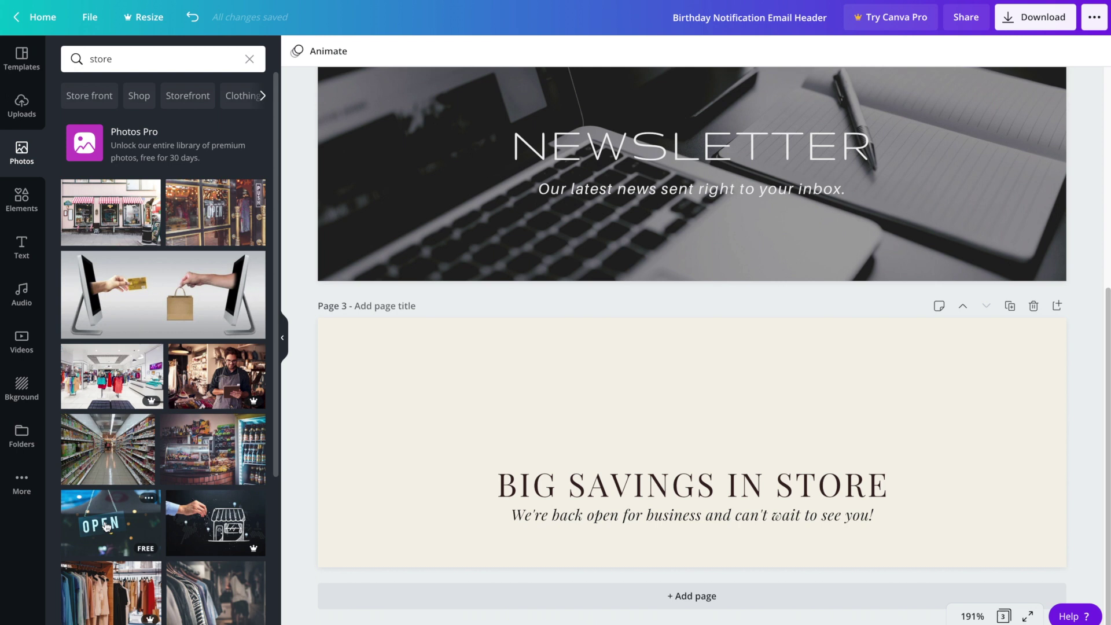
pyautogui.click(106, 527)
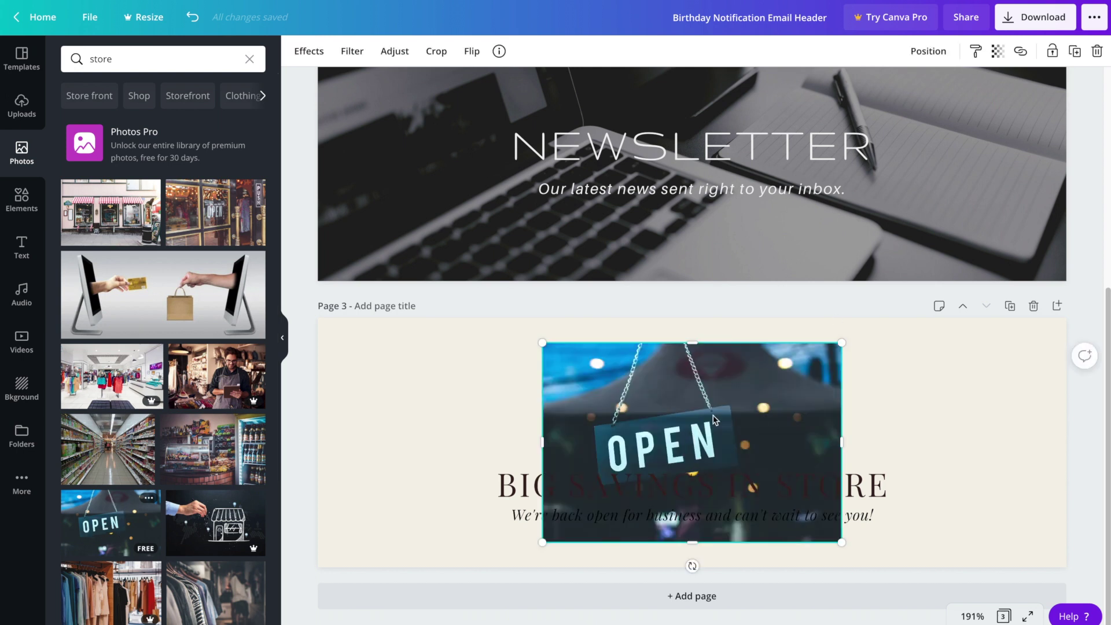
pyautogui.moveTo(688, 438); pyautogui.dragTo(476, 376)
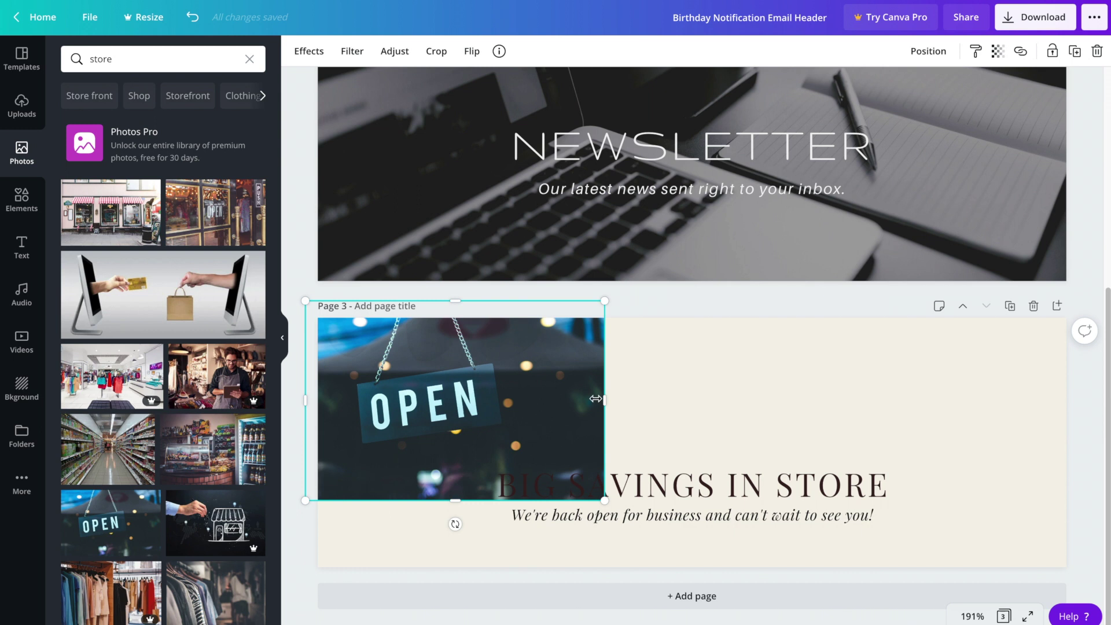
pyautogui.moveTo(602, 399); pyautogui.dragTo(1077, 400)
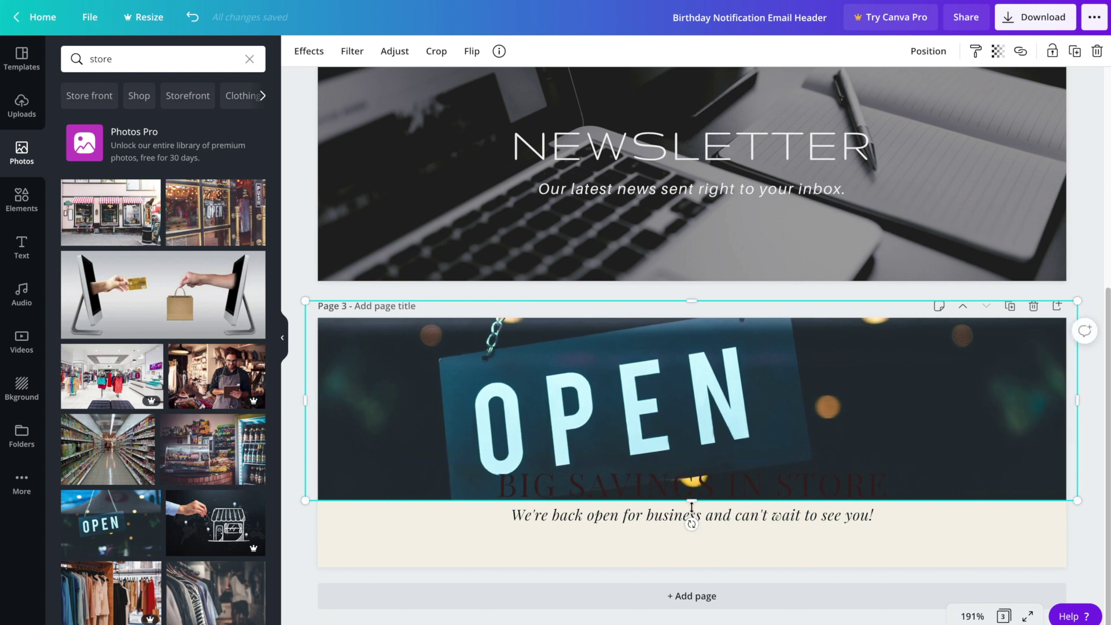
pyautogui.moveTo(691, 500); pyautogui.dragTo(688, 442)
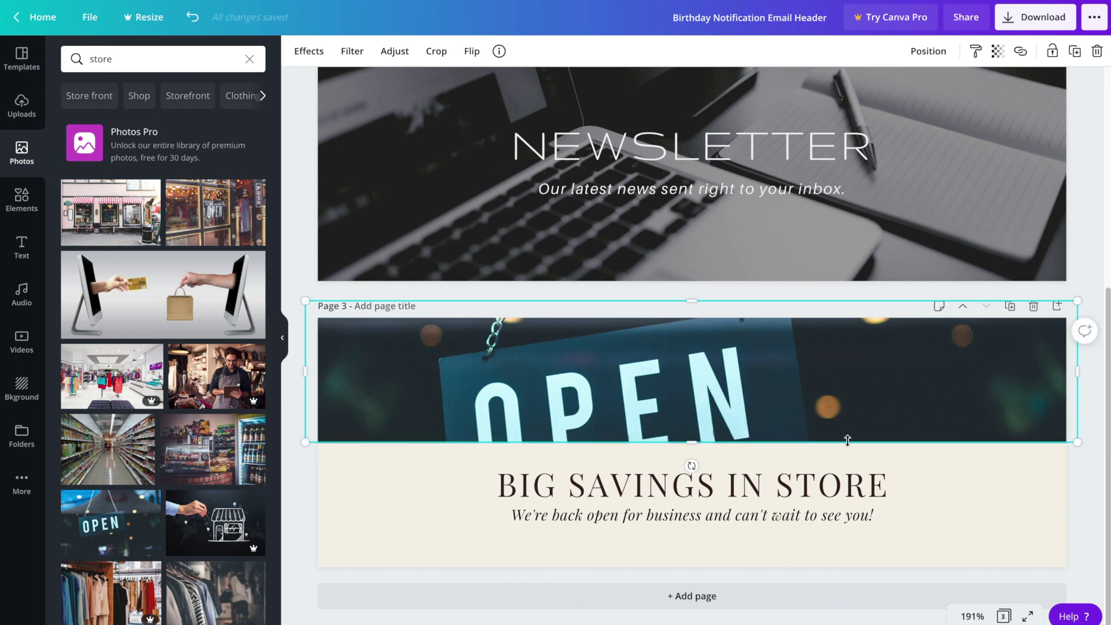
pyautogui.click(1093, 519)
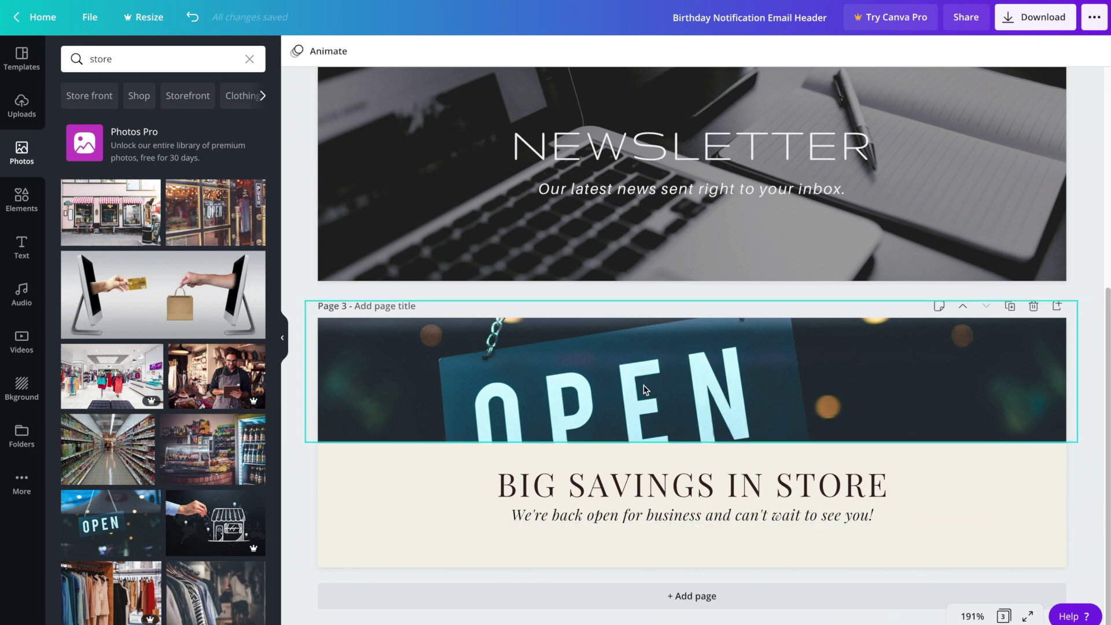
# Replace the OPEN photo with the striped-awning storefront, cropped to show the awnings.
pyautogui.doubleClick(808, 395)
pyautogui.moveTo(809, 396); pyautogui.dragTo(810, 352)
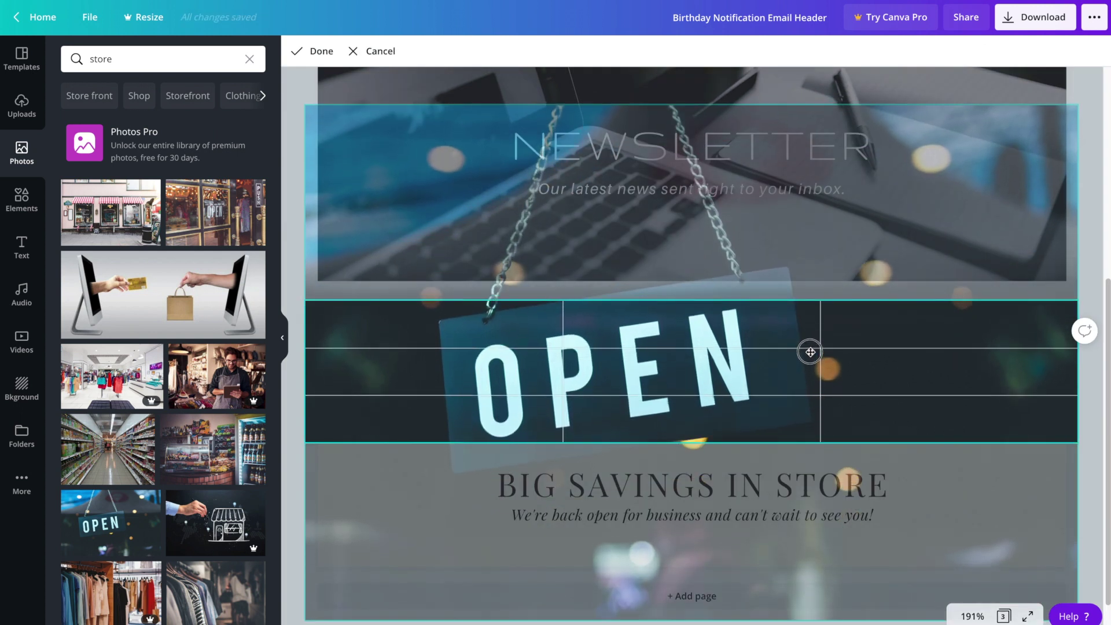
pyautogui.click(1090, 497)
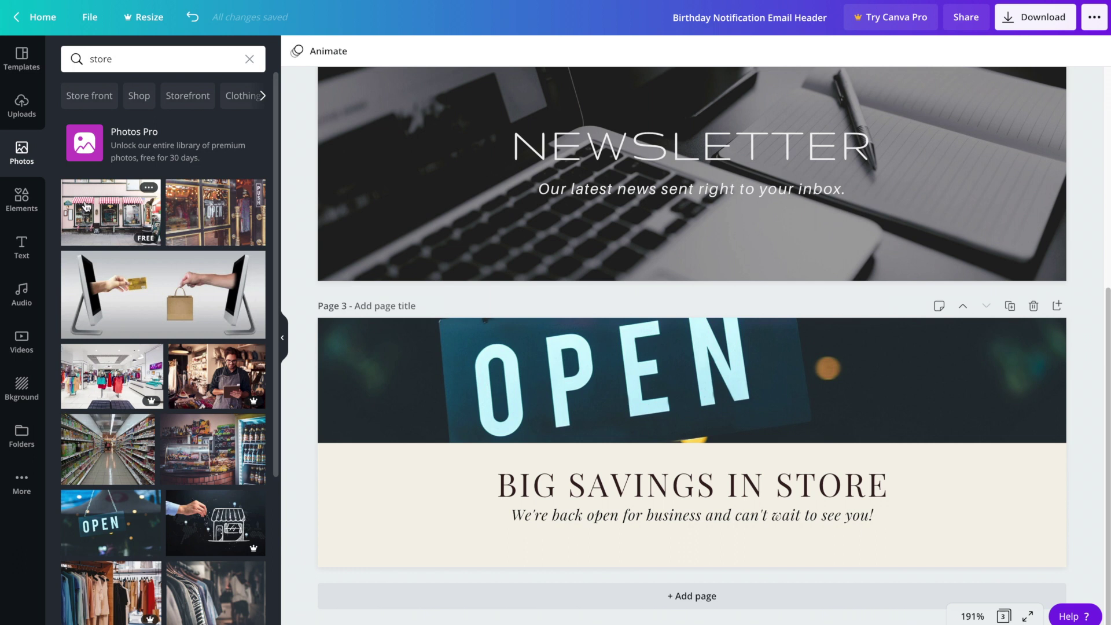
pyautogui.moveTo(86, 206); pyautogui.dragTo(605, 379)
pyautogui.doubleClick(844, 380)
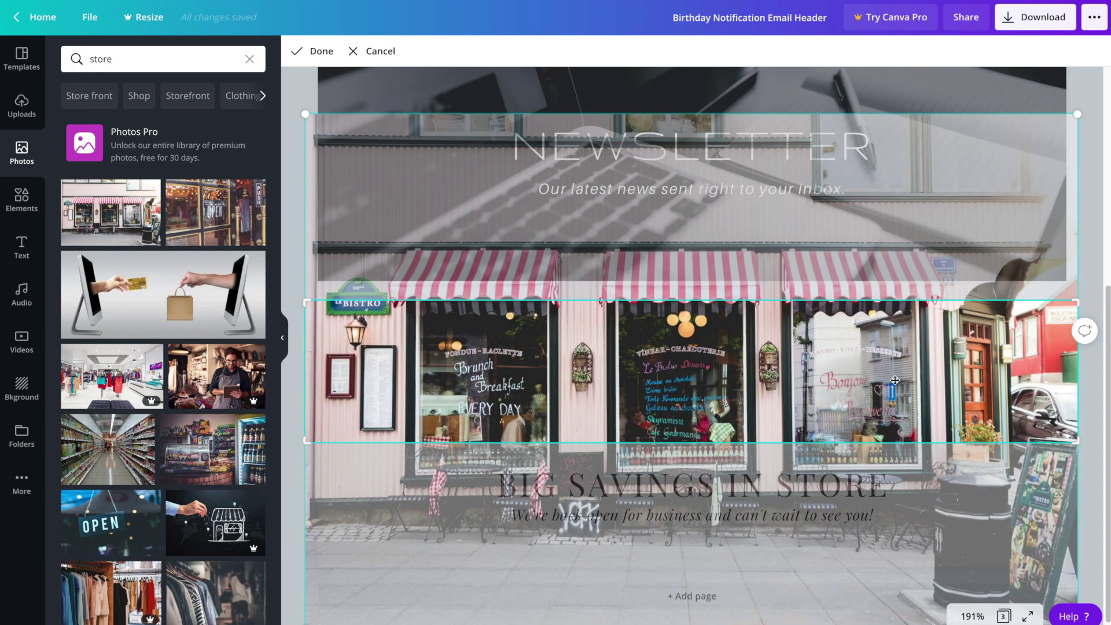
pyautogui.moveTo(890, 380); pyautogui.dragTo(891, 439)
pyautogui.click(1093, 443)
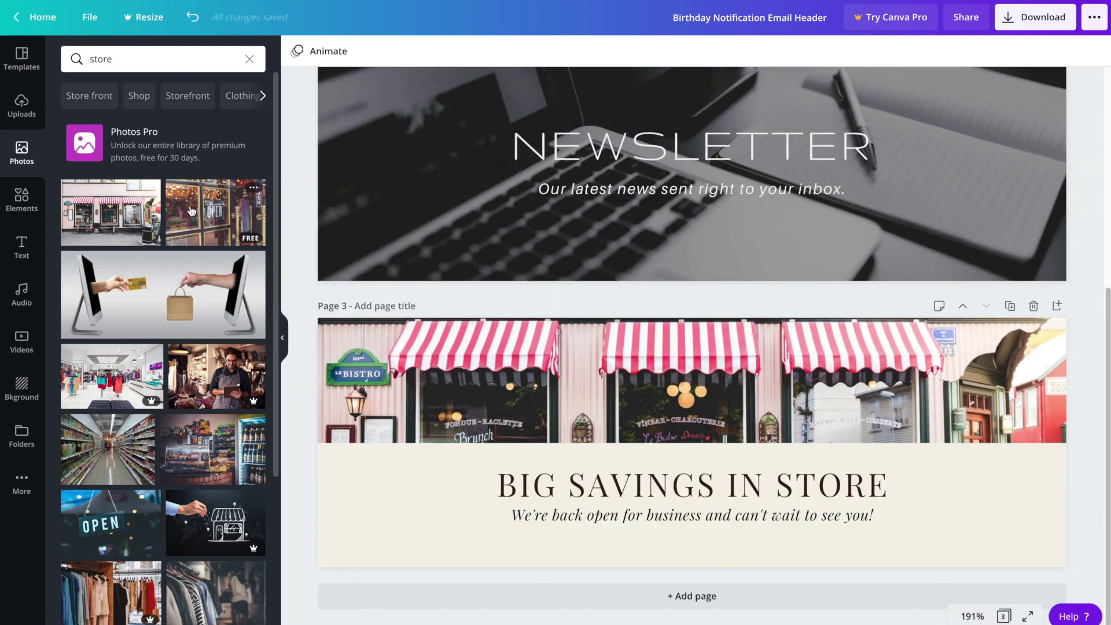
# Try the lit OPEN shopfront photo, then undo back to the striped-awning storefront.
pyautogui.moveTo(190, 210); pyautogui.dragTo(327, 358)
pyautogui.doubleClick(900, 382)
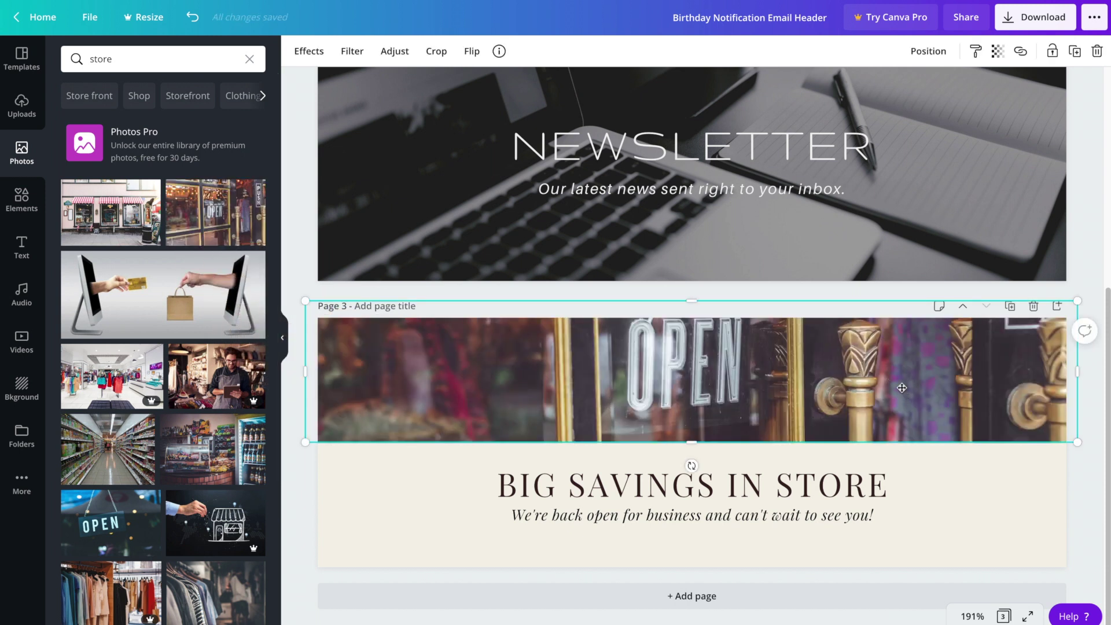
pyautogui.moveTo(900, 357); pyautogui.dragTo(899, 385)
pyautogui.click(1097, 425)
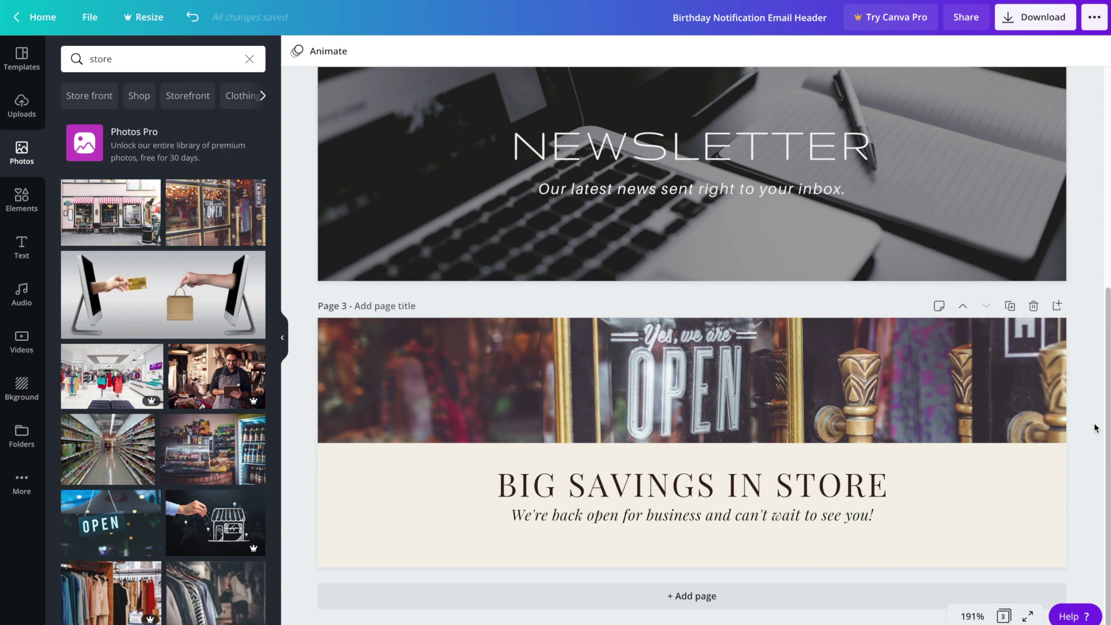
pyautogui.hotkey('ctrl', 'z')
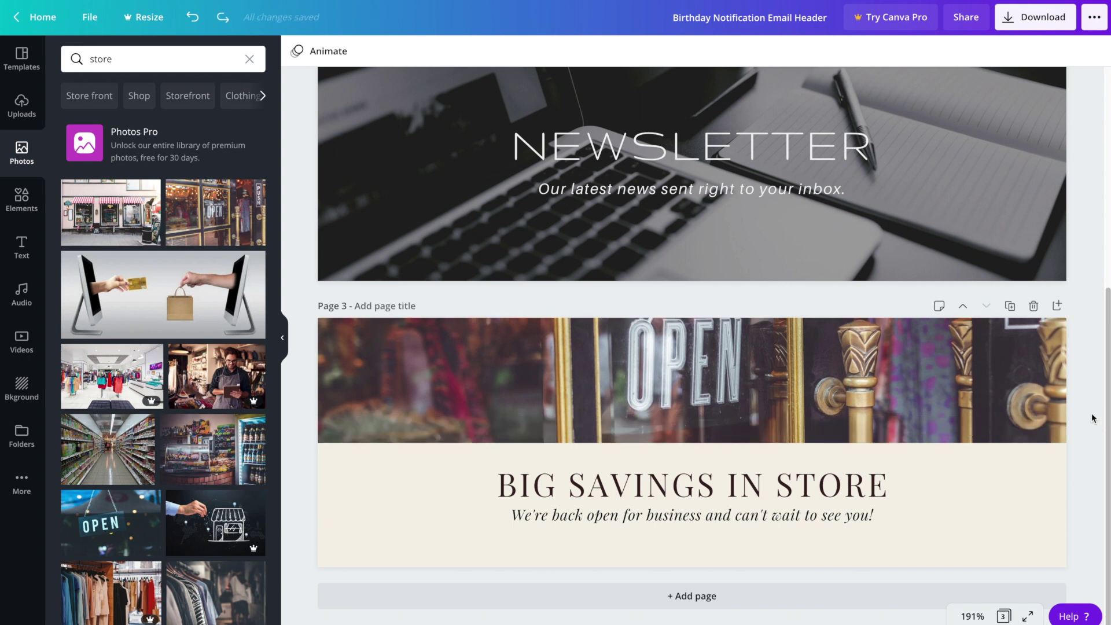
pyautogui.hotkey('ctrl', 'z')
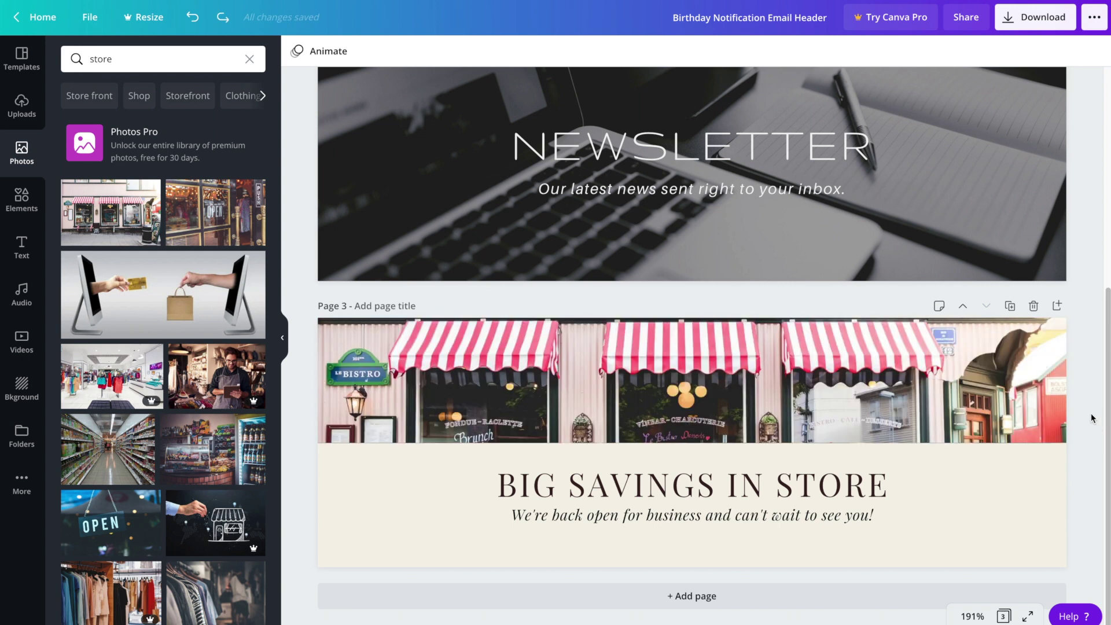
pyautogui.moveTo(1099, 431); pyautogui.dragTo(1102, 333)
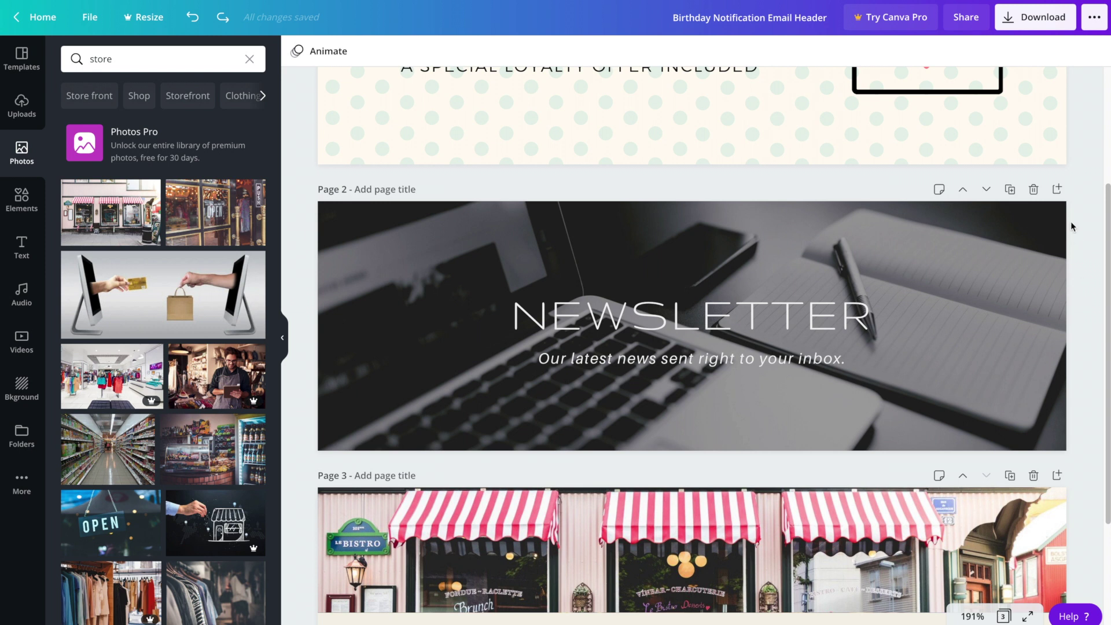
# Download only Page 2 of the design as a PNG file.
pyautogui.click(1028, 25)
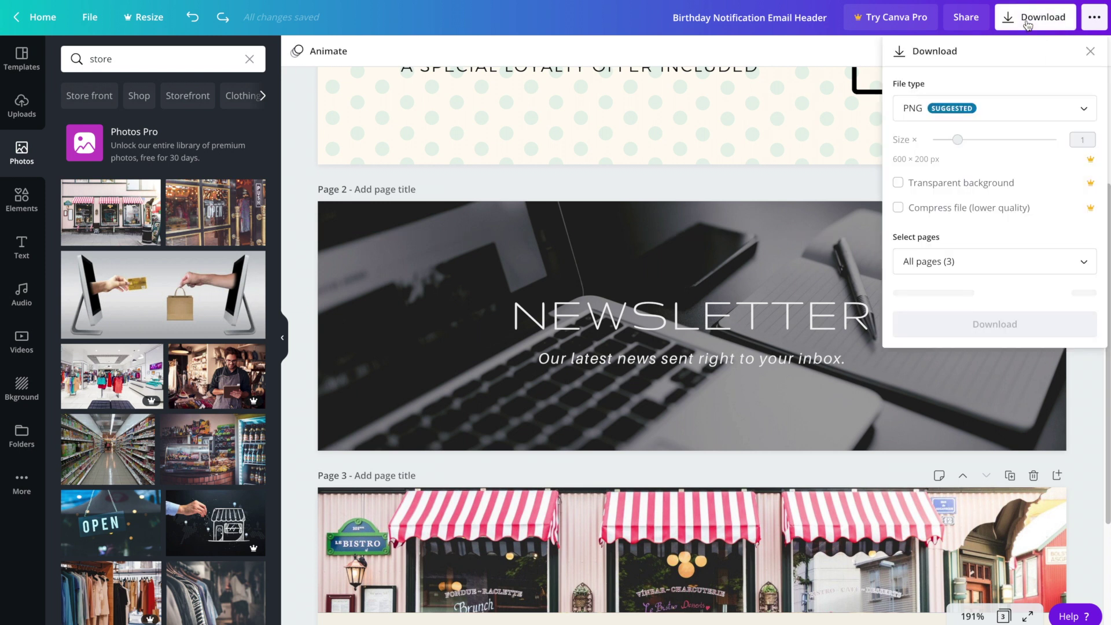
pyautogui.click(1007, 109)
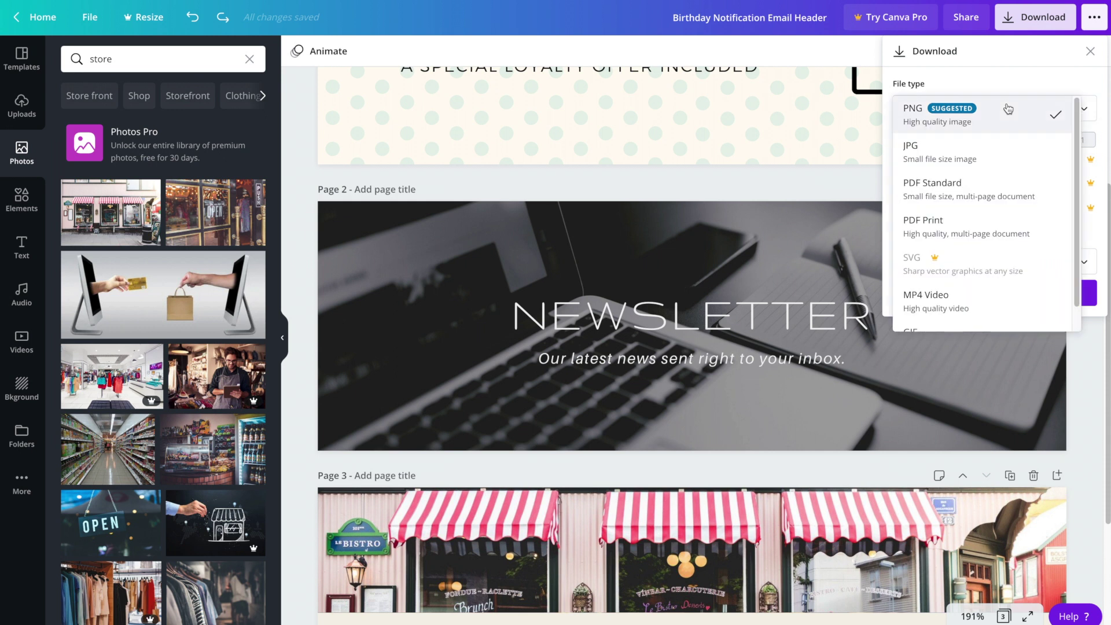
pyautogui.click(1054, 92)
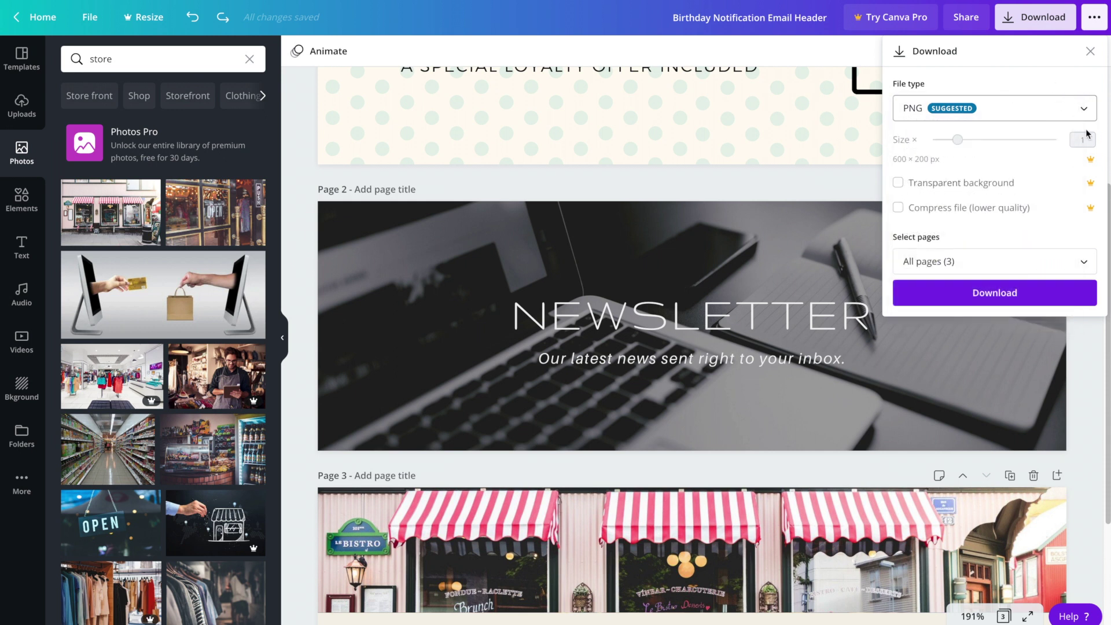
pyautogui.click(1020, 268)
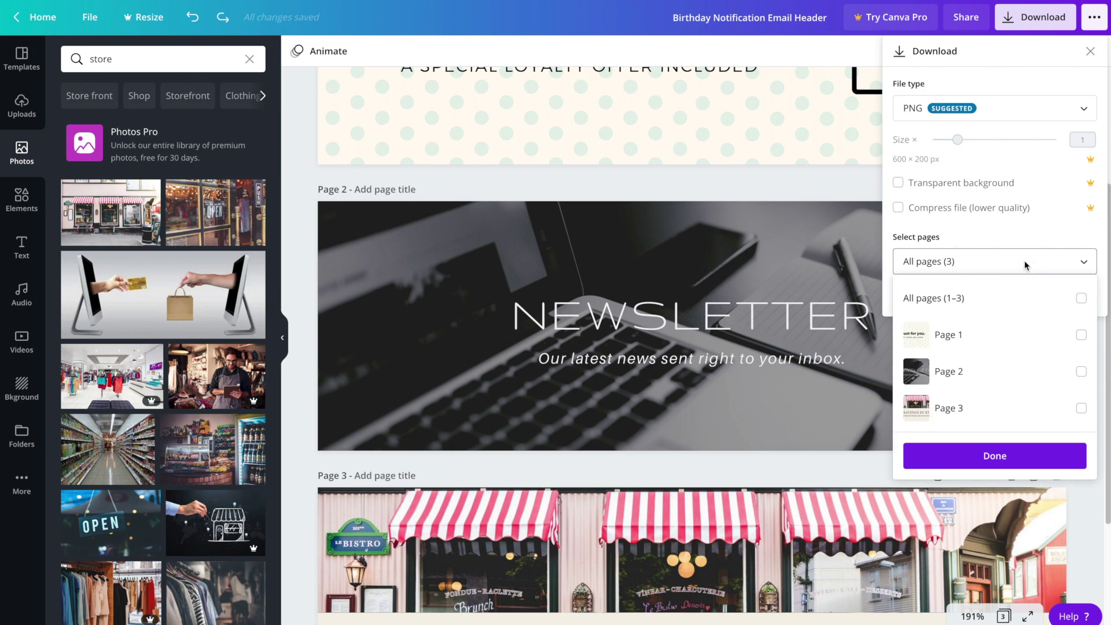
pyautogui.click(1080, 299)
pyautogui.click(1081, 300)
pyautogui.click(1080, 372)
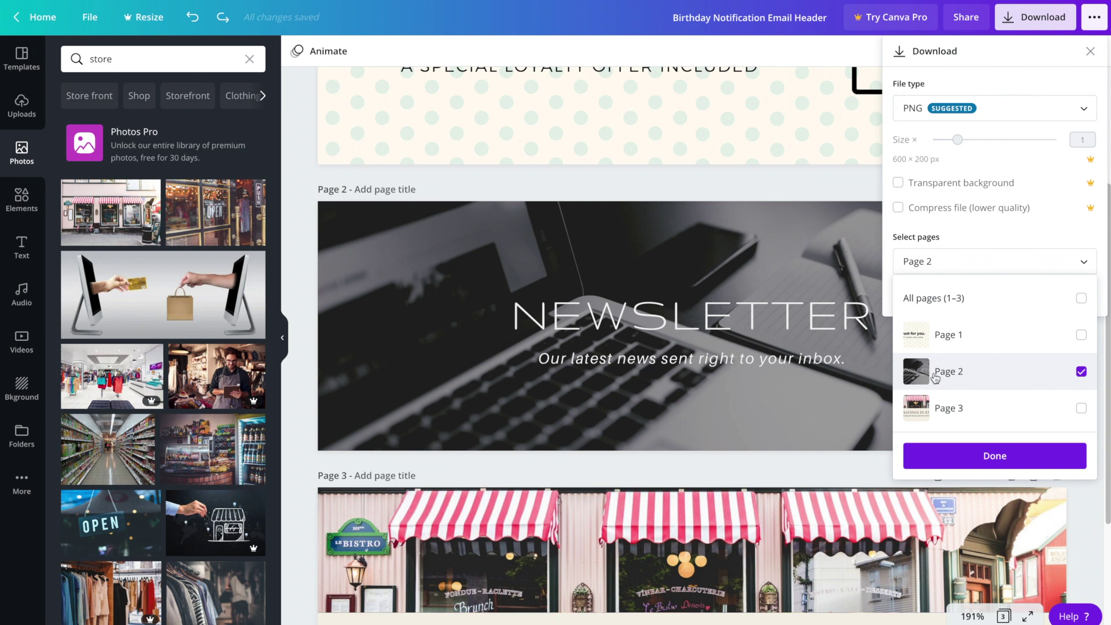
pyautogui.click(1022, 454)
pyautogui.click(1026, 298)
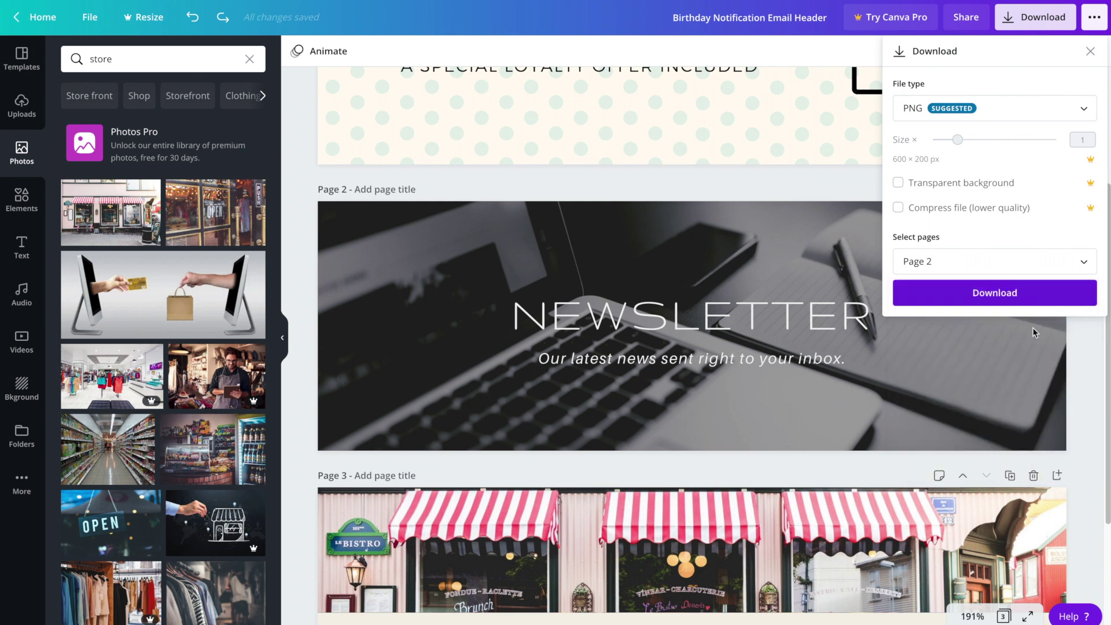